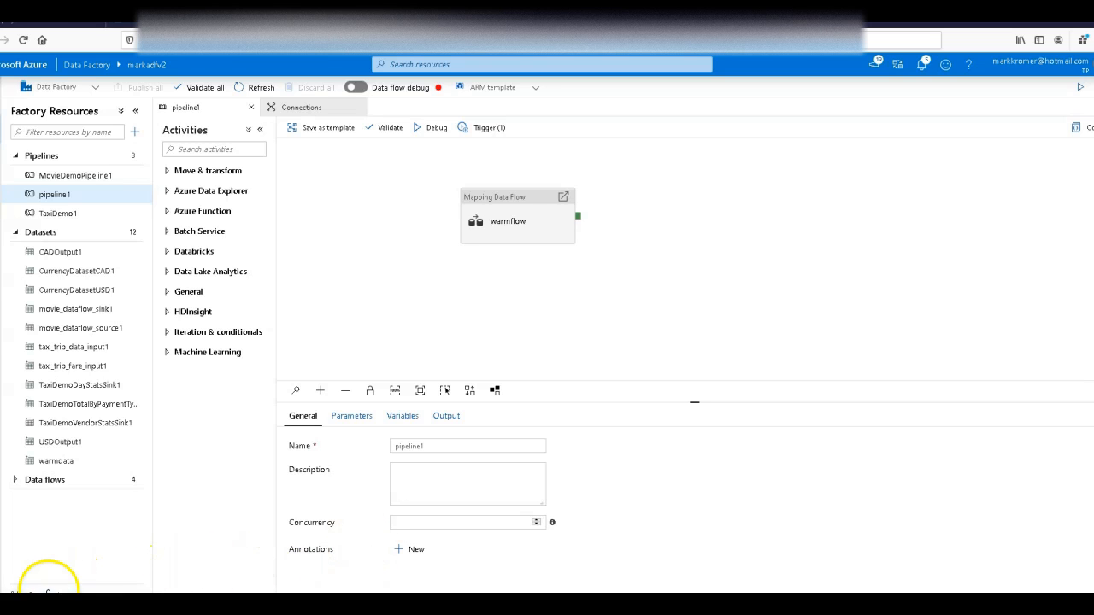
Step: Start setting up a new integration runtime of the Azure, Self-Hosted kind with Azure as the network environment
click(47, 588)
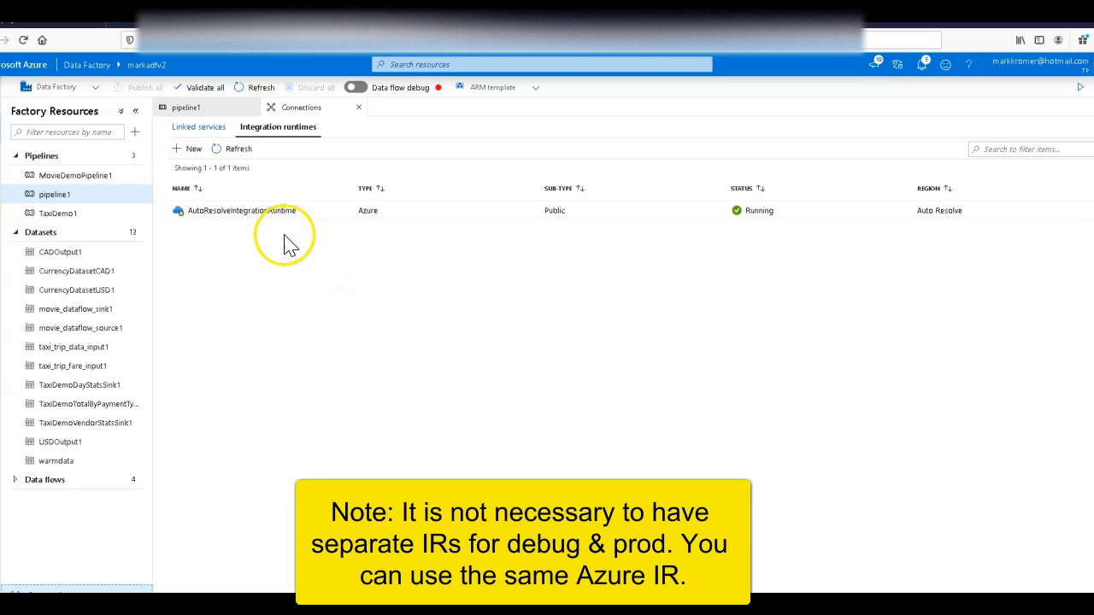
click(178, 154)
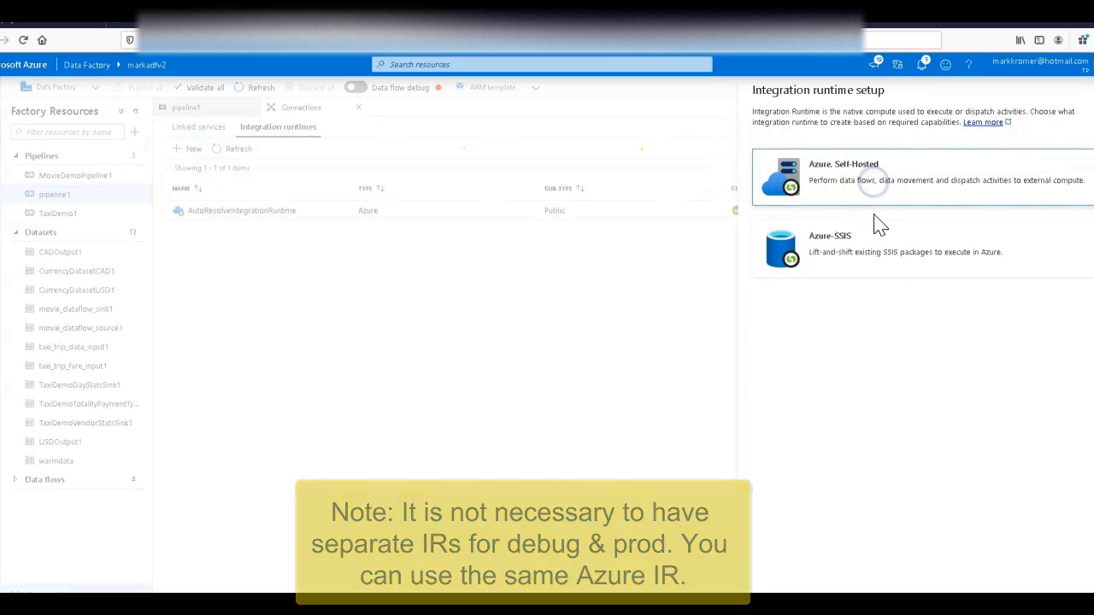
click(785, 603)
click(859, 184)
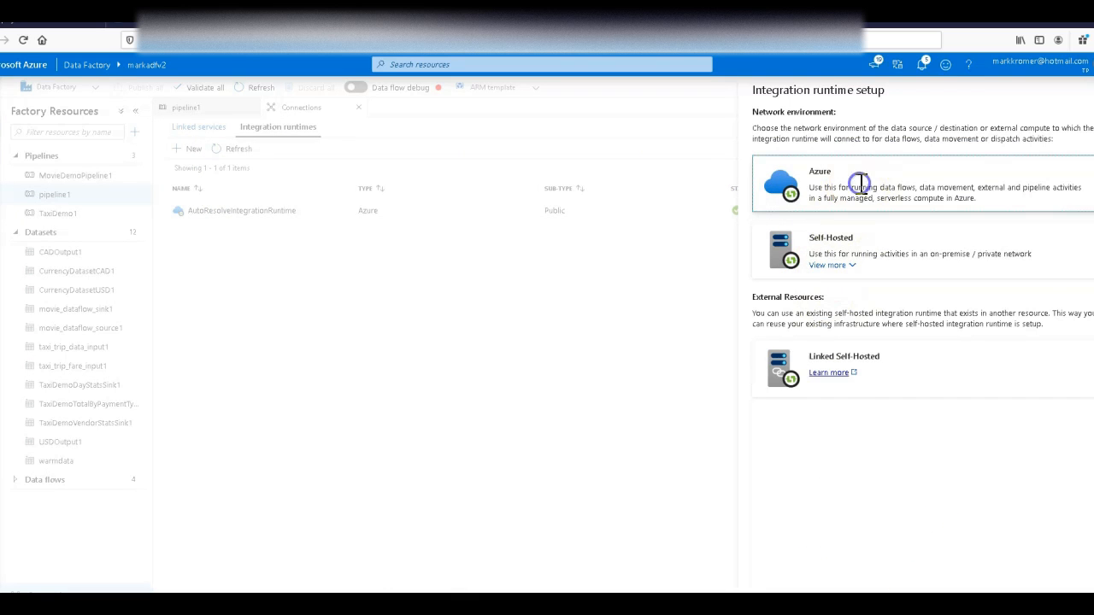
click(785, 603)
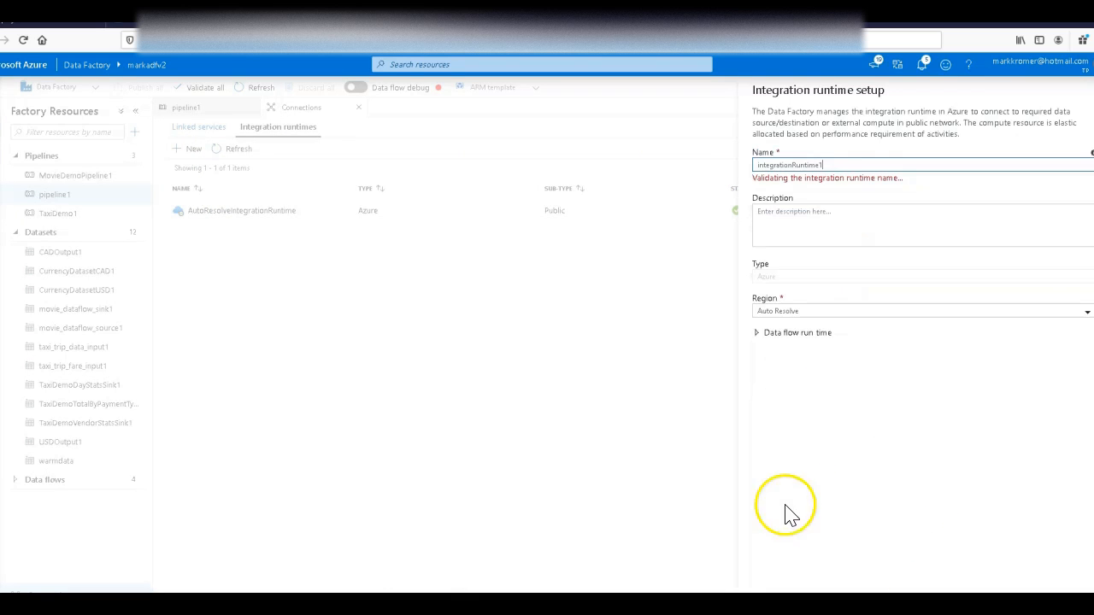
Step: Set the new integration runtime's data flow compute type to General purpose and its core count to 16 (+ 16 Driver cores)
click(773, 322)
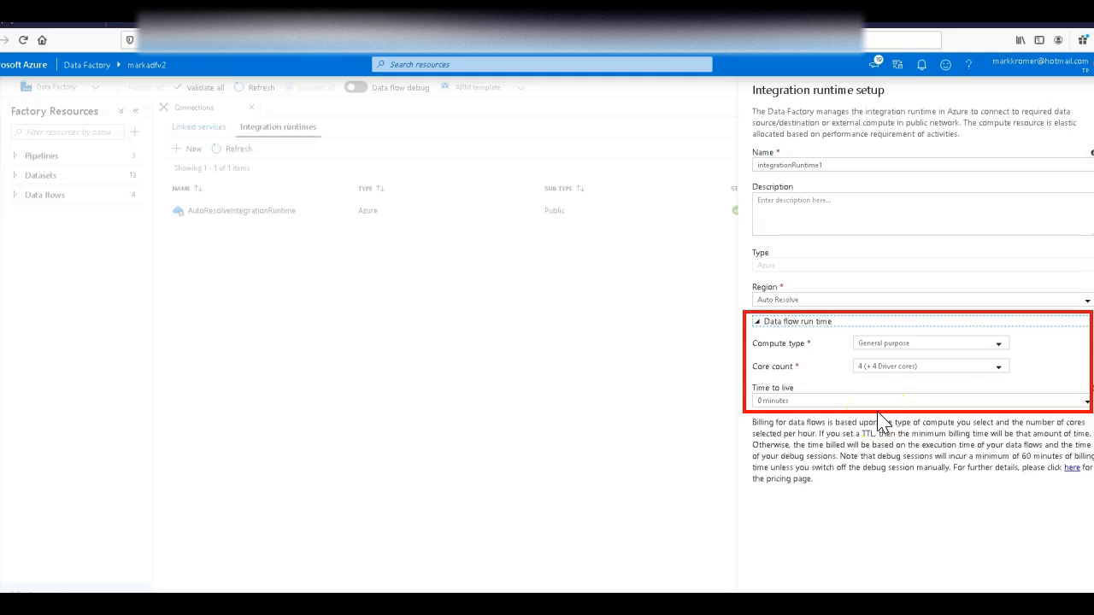
click(970, 352)
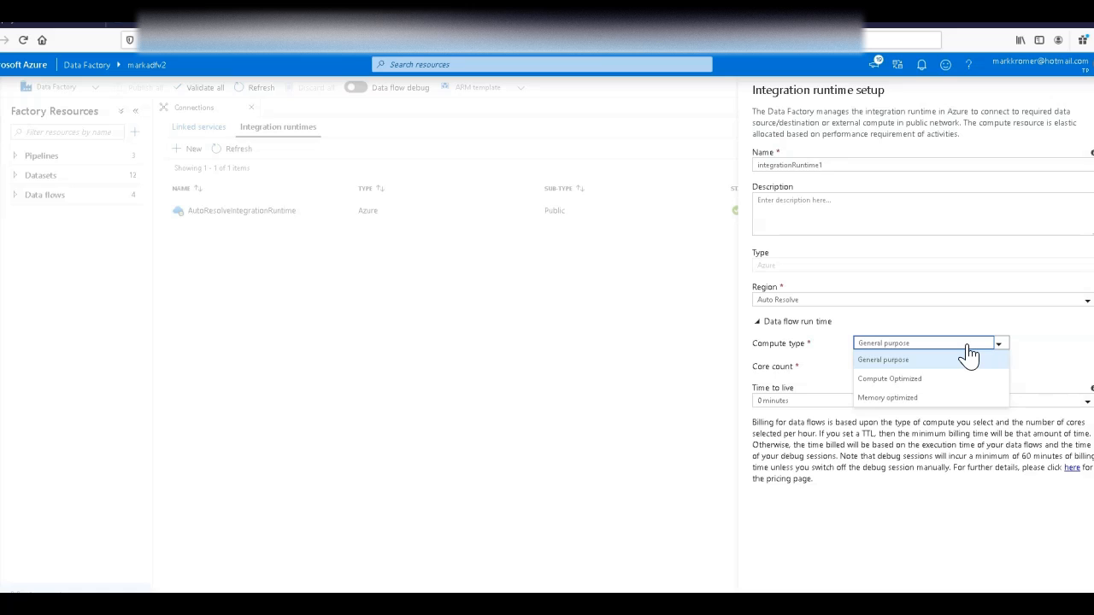
click(899, 396)
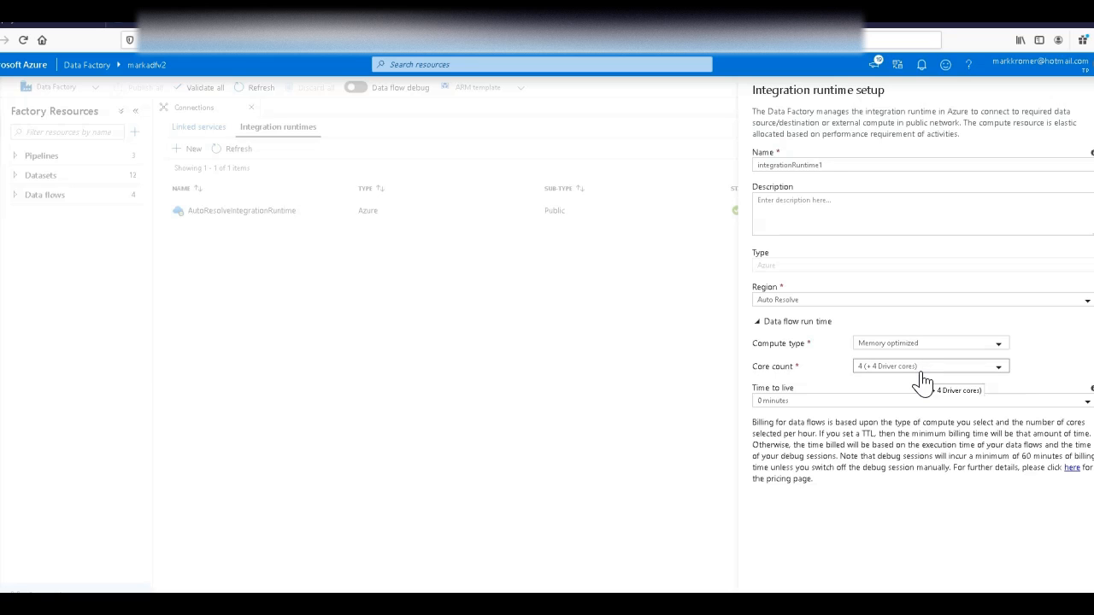
click(928, 380)
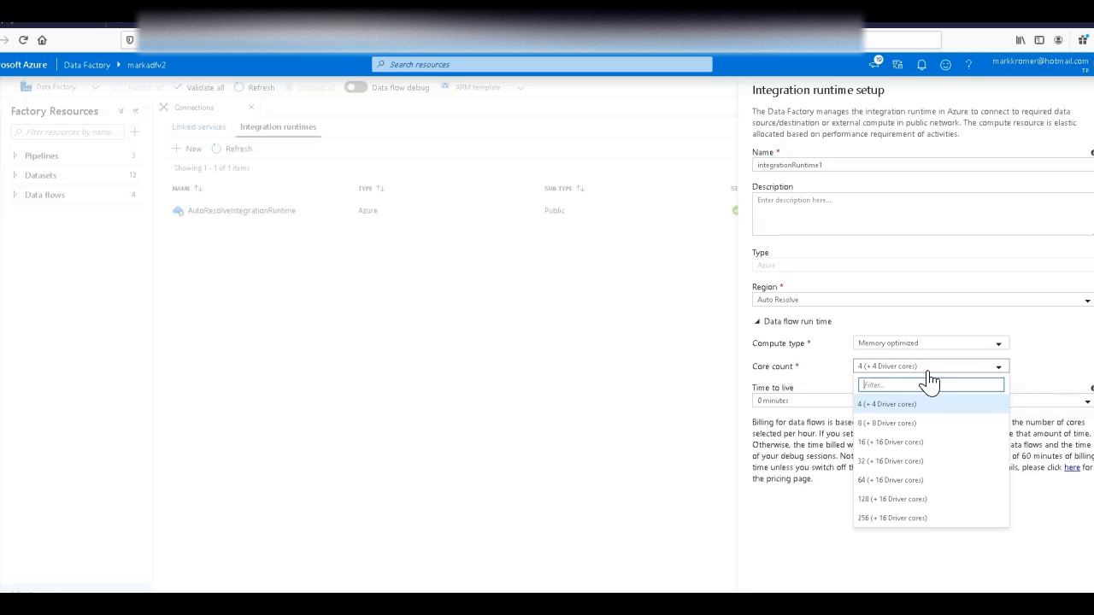
click(923, 442)
click(891, 345)
click(884, 367)
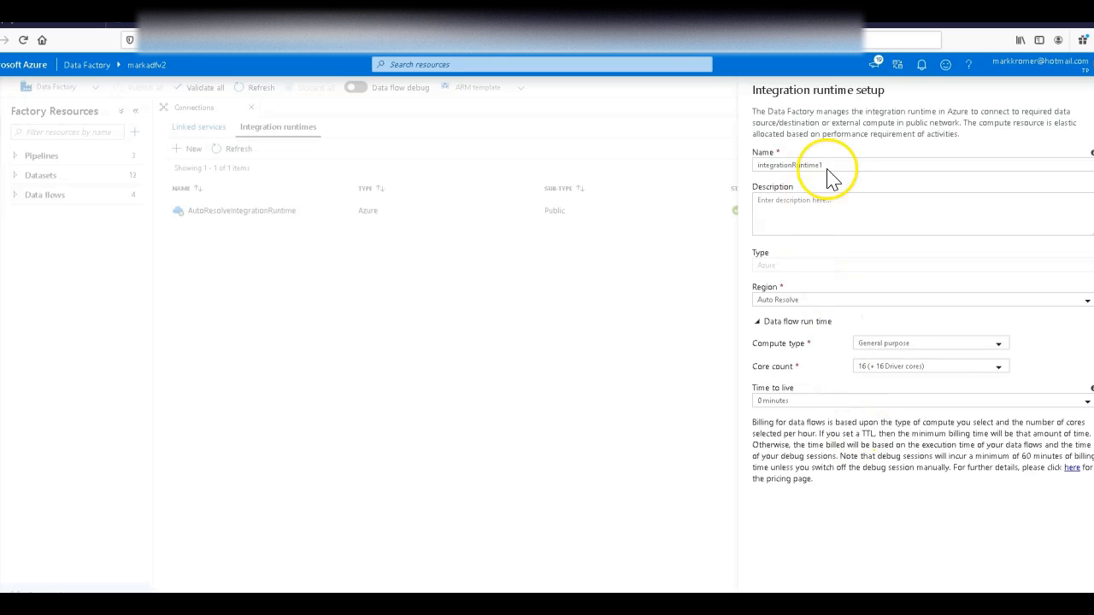
Step: Name the integration runtime mydebugenvironment, create it and dismiss the notification
drag(843, 166, 490, 141)
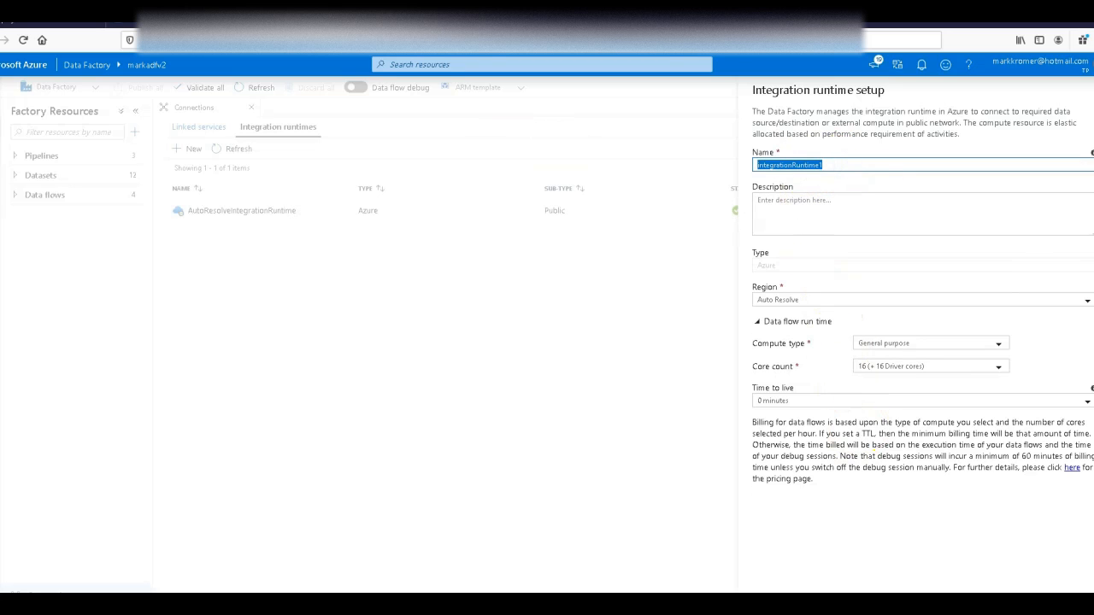
text(mydebugenvironment)
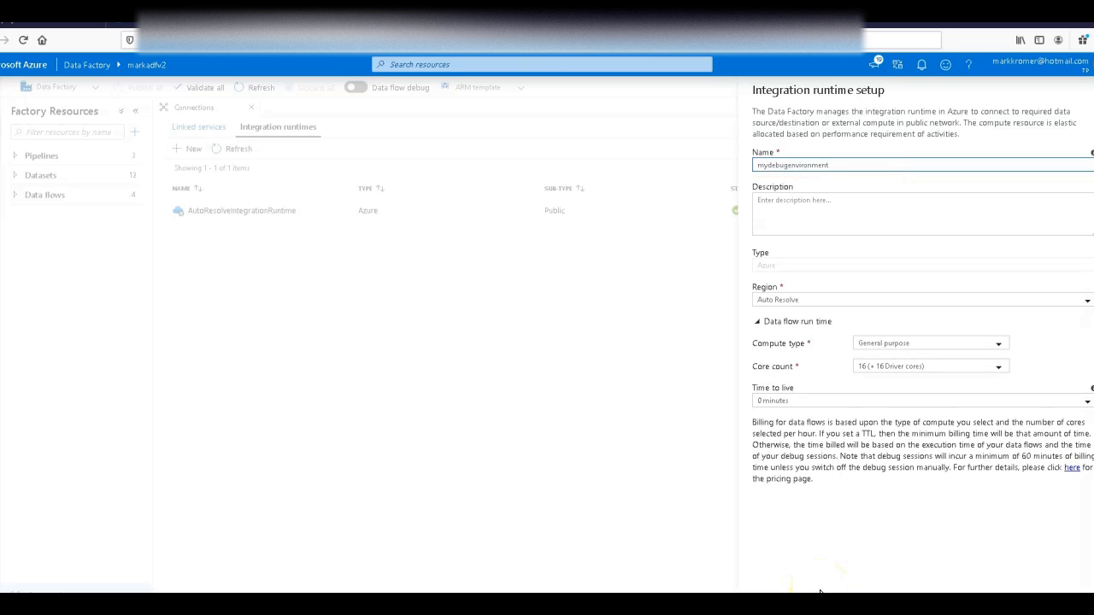
click(819, 592)
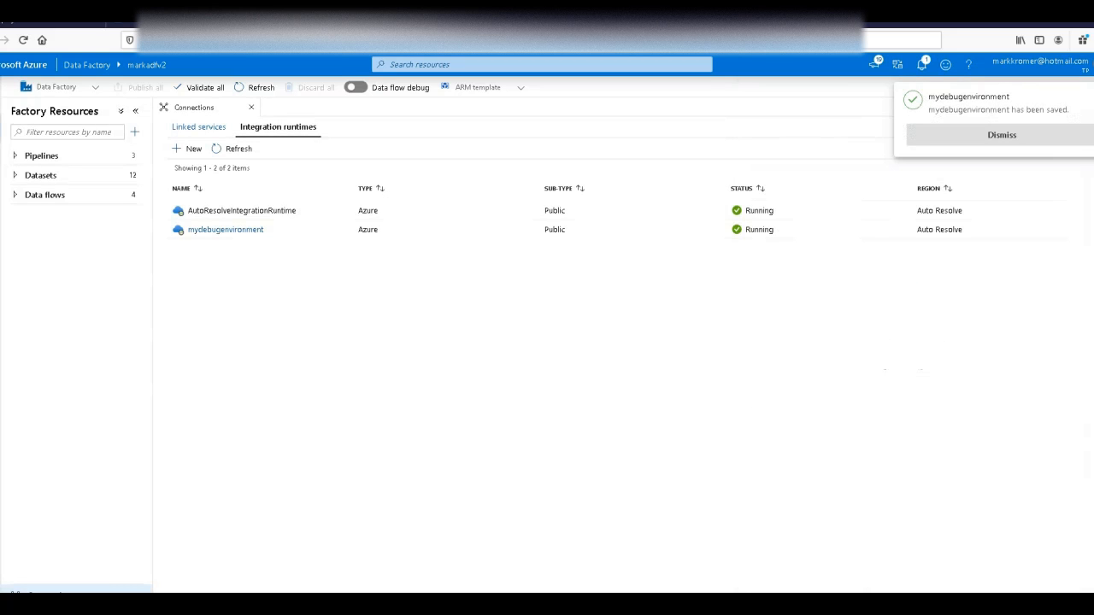
click(977, 134)
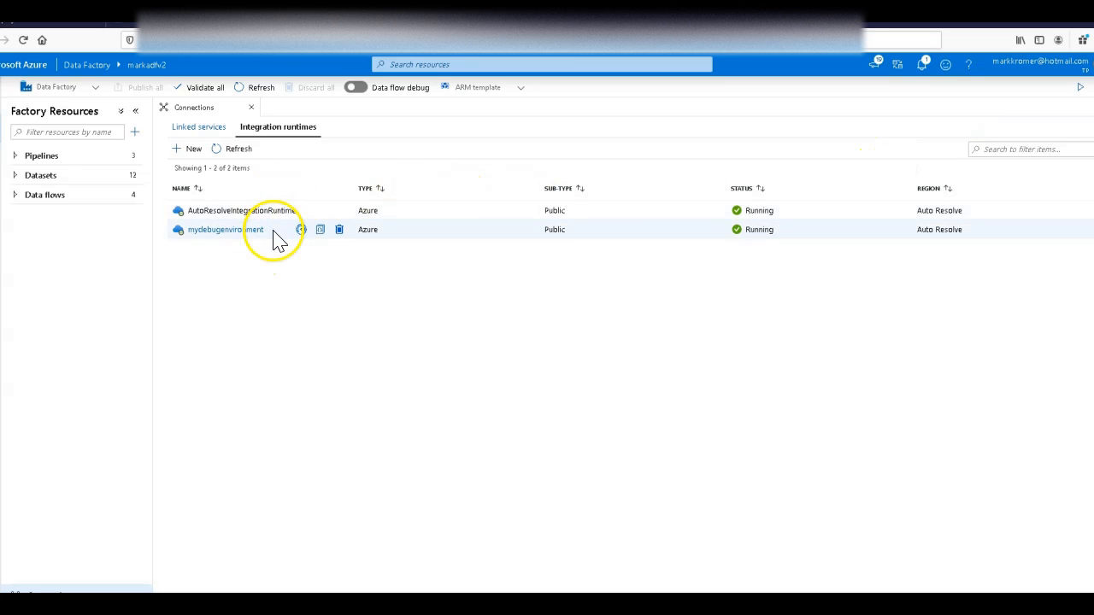
Step: Start a second Azure integration runtime and name it myoperationalenv
click(177, 149)
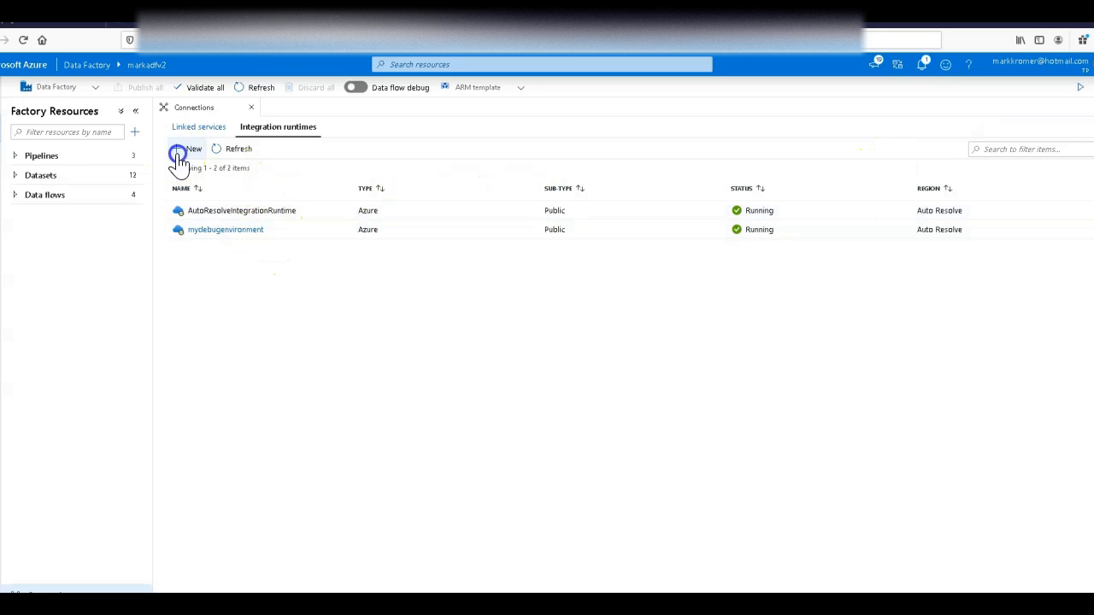
click(843, 185)
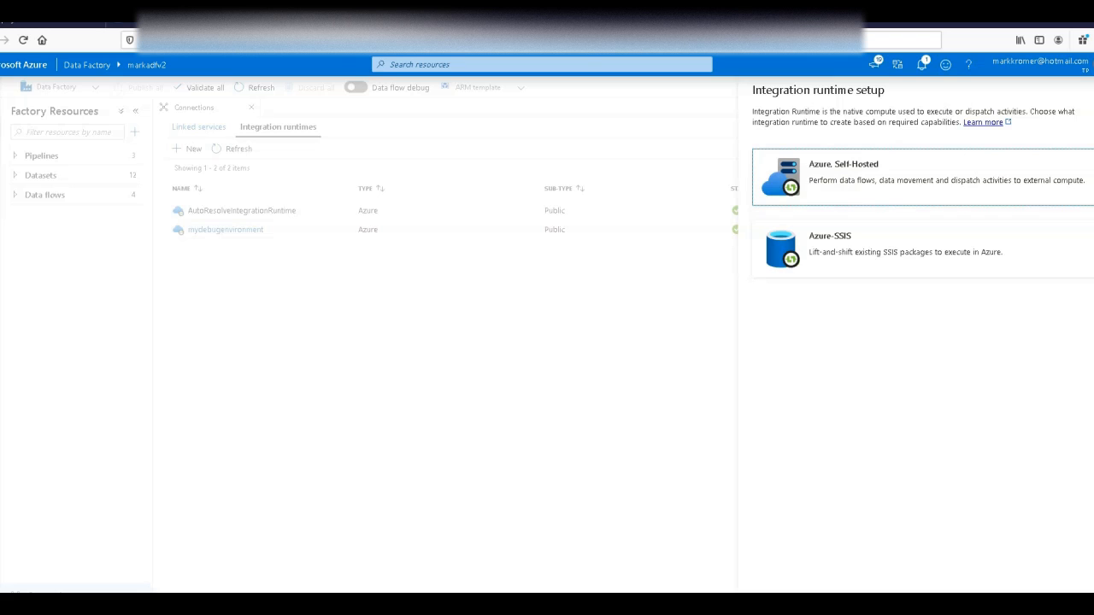
click(867, 186)
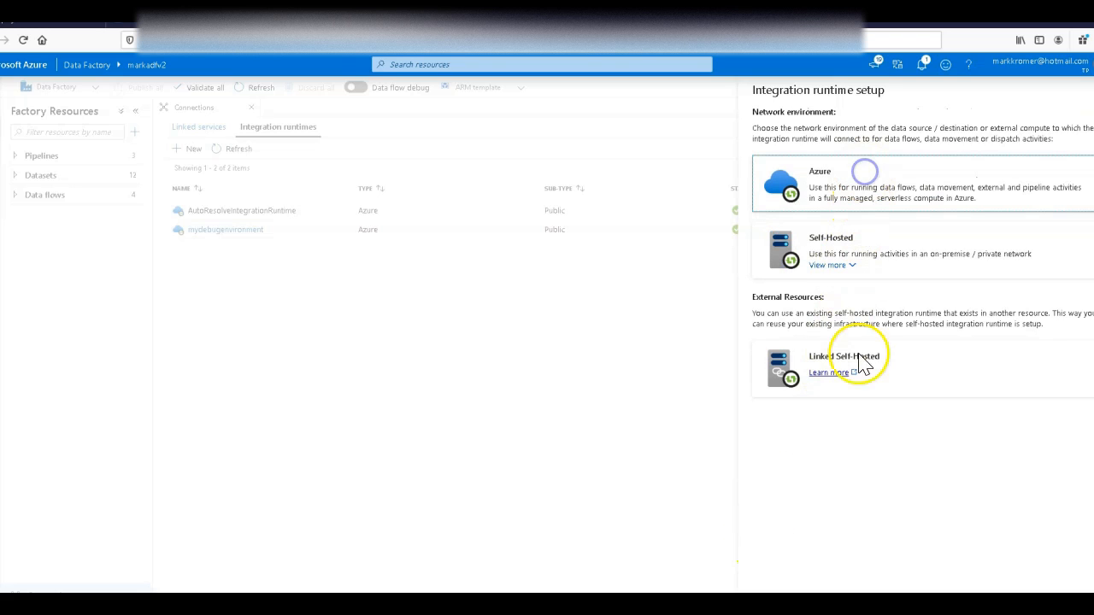
click(772, 590)
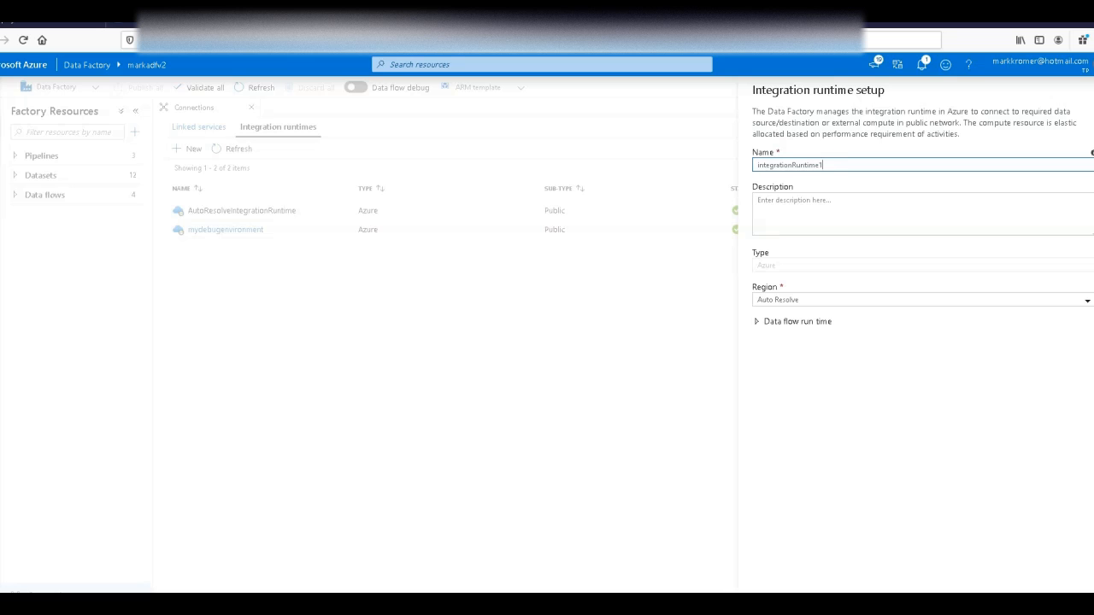
click(834, 590)
key(ctrl+a)
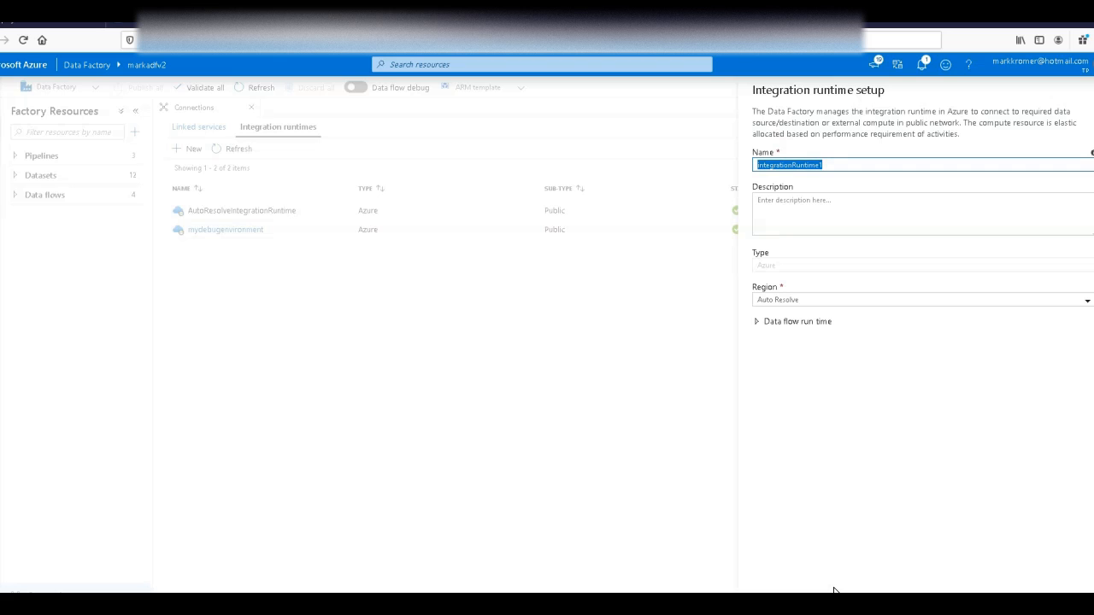
text(myoperationalenv)
Step: Create myoperationalenv with Memory optimized compute, 64 (+ 16 Driver cores) and a 10-minute time to live for data flows
click(806, 333)
click(883, 350)
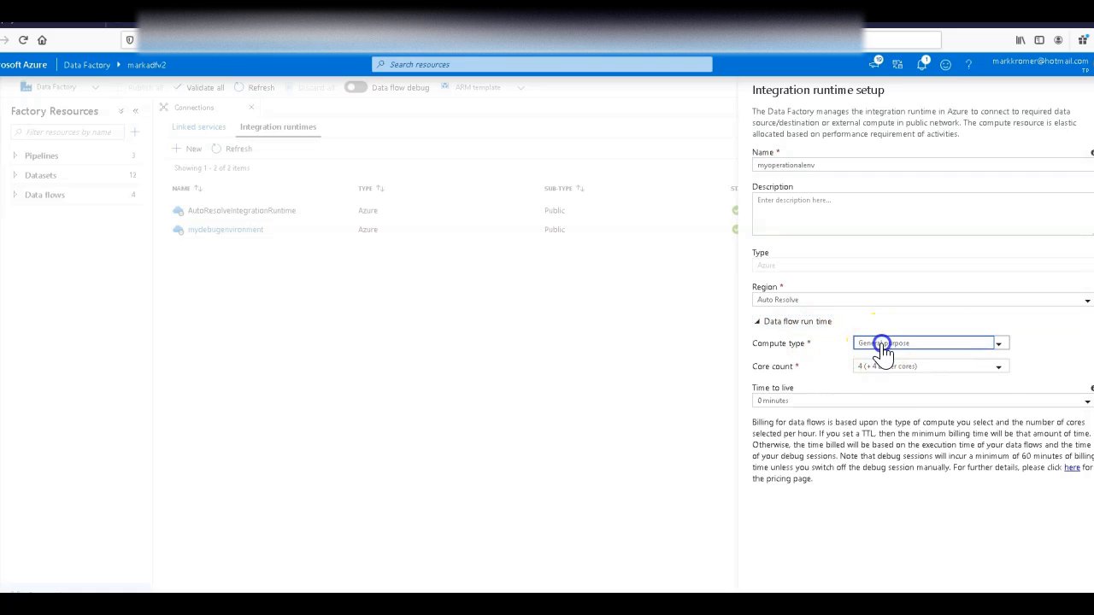
click(960, 411)
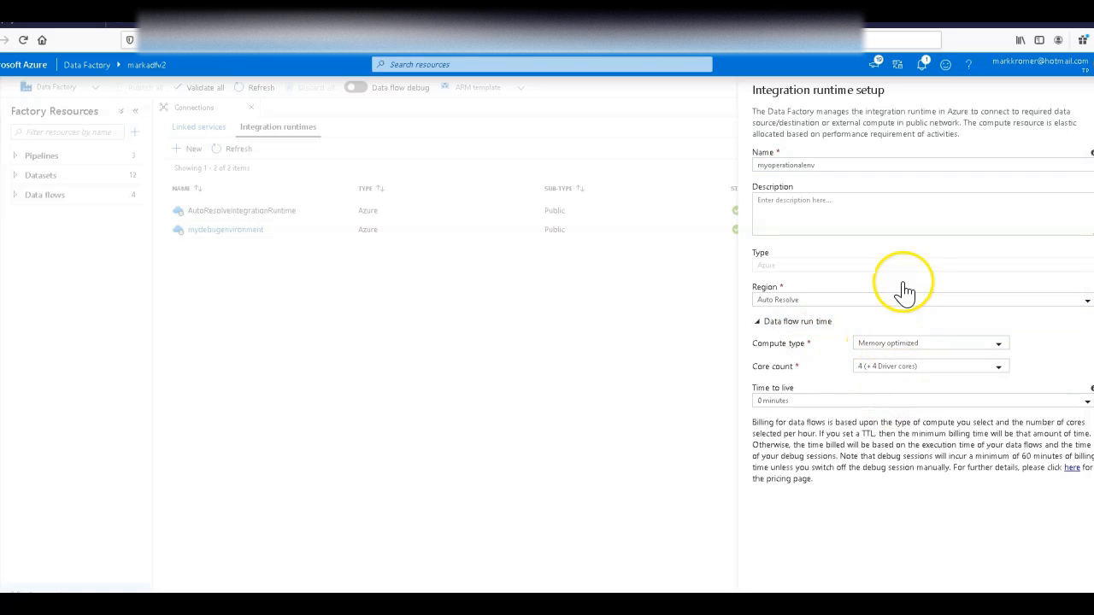
click(902, 366)
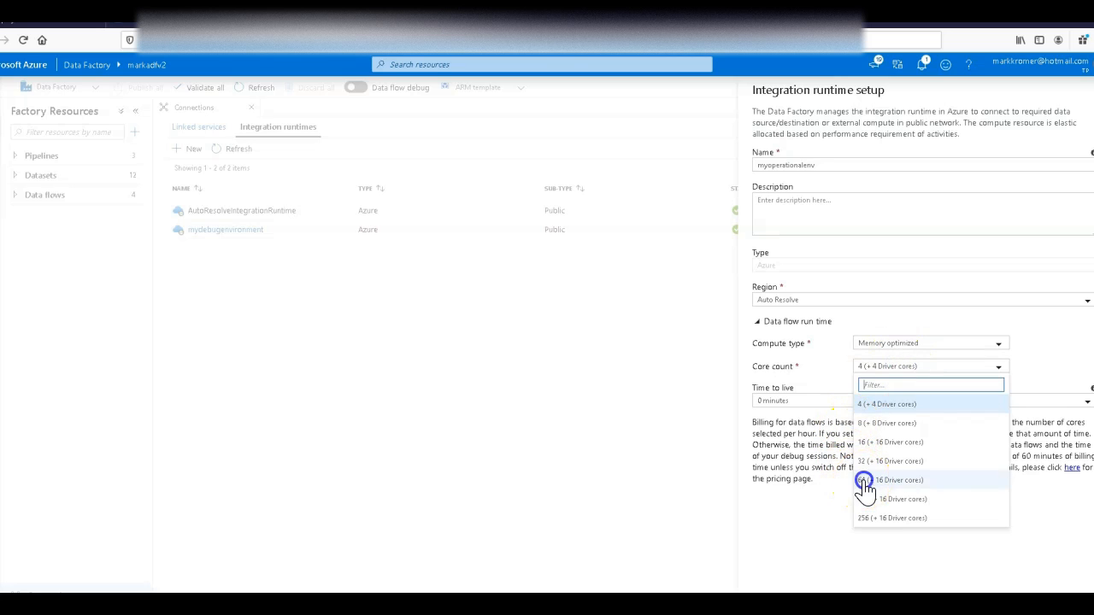
click(862, 480)
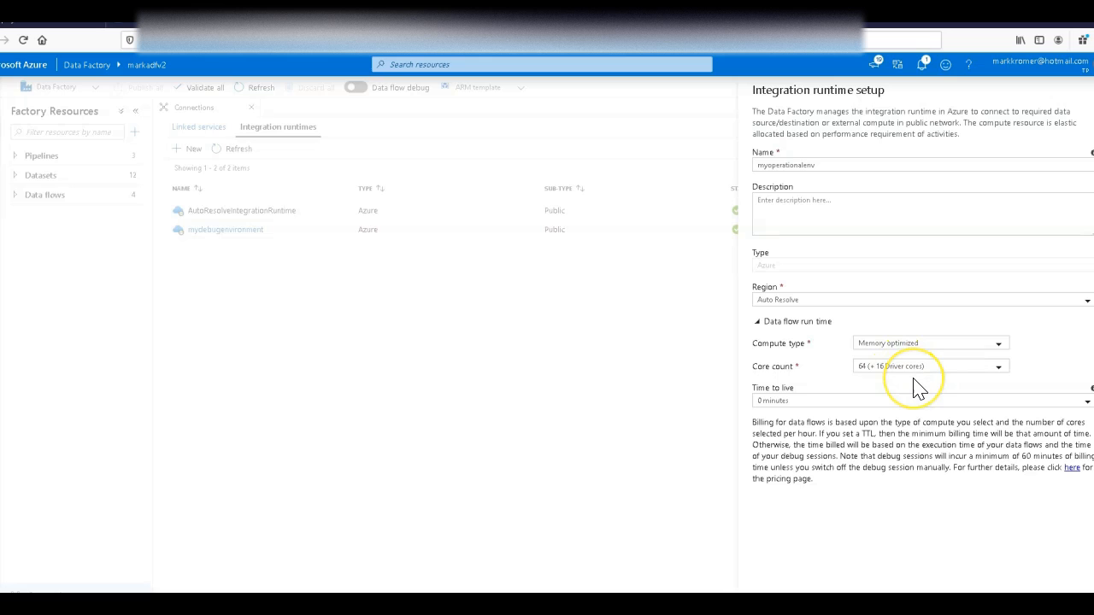
click(916, 402)
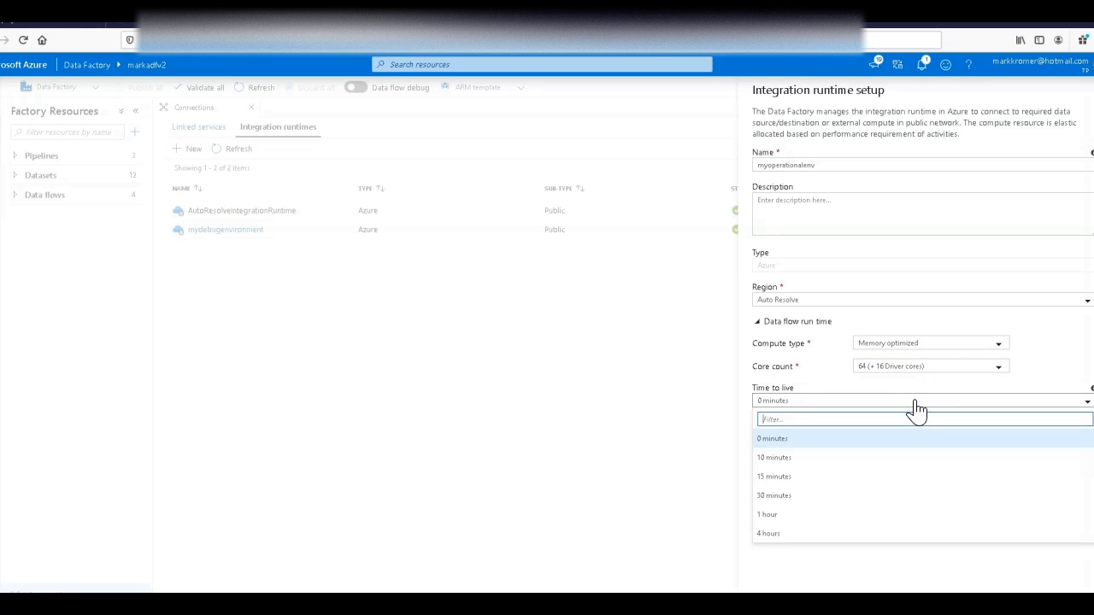
click(843, 458)
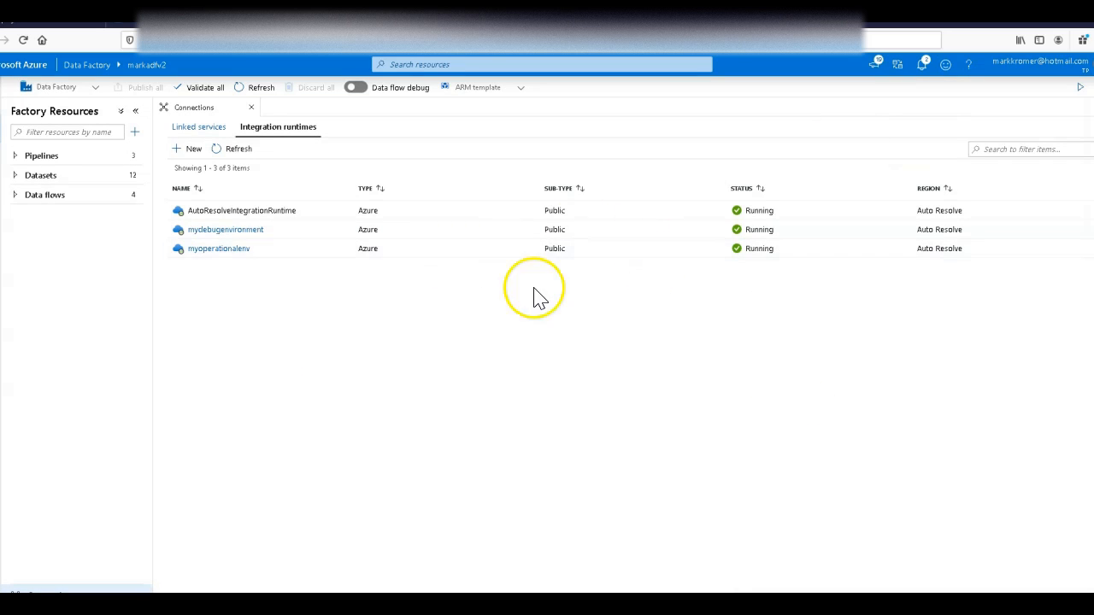
Step: Turn on data flow debug using the mydebugenvironment integration runtime and dismiss the notification
click(354, 87)
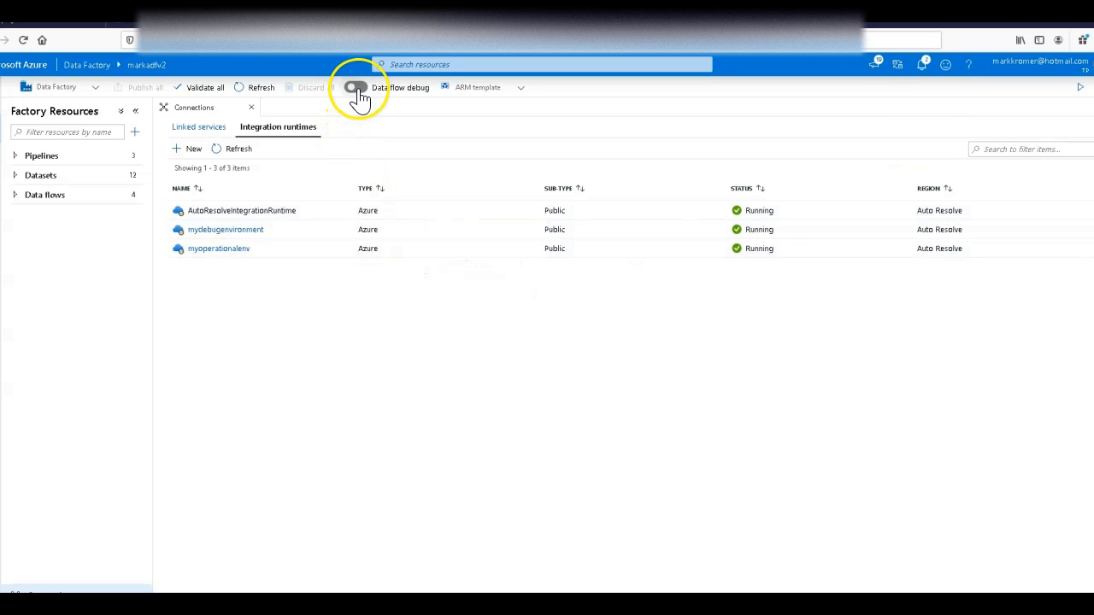
click(525, 332)
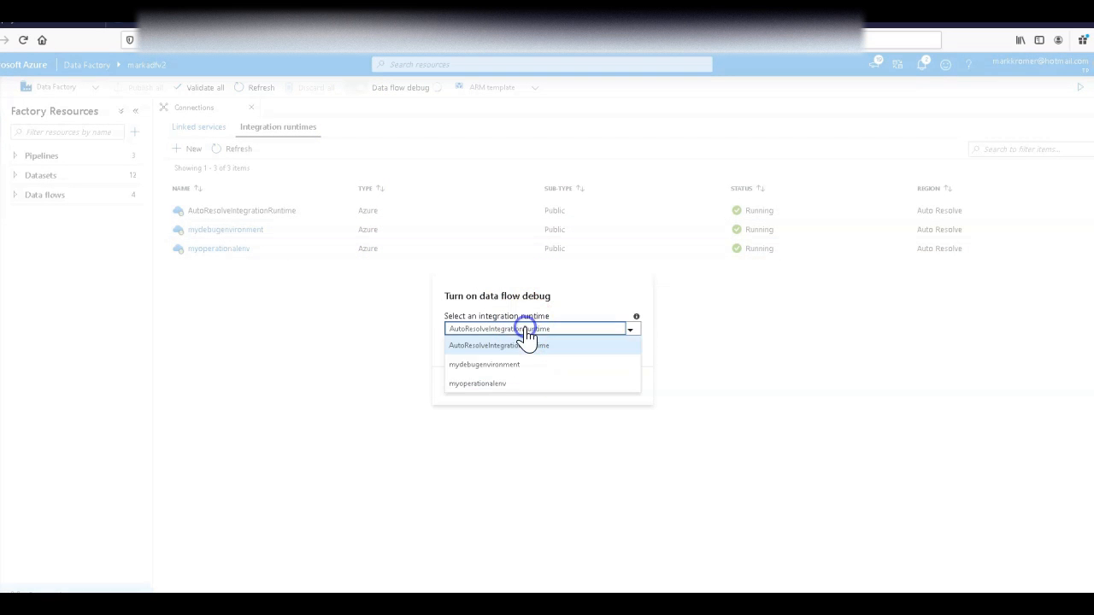
click(508, 365)
click(462, 386)
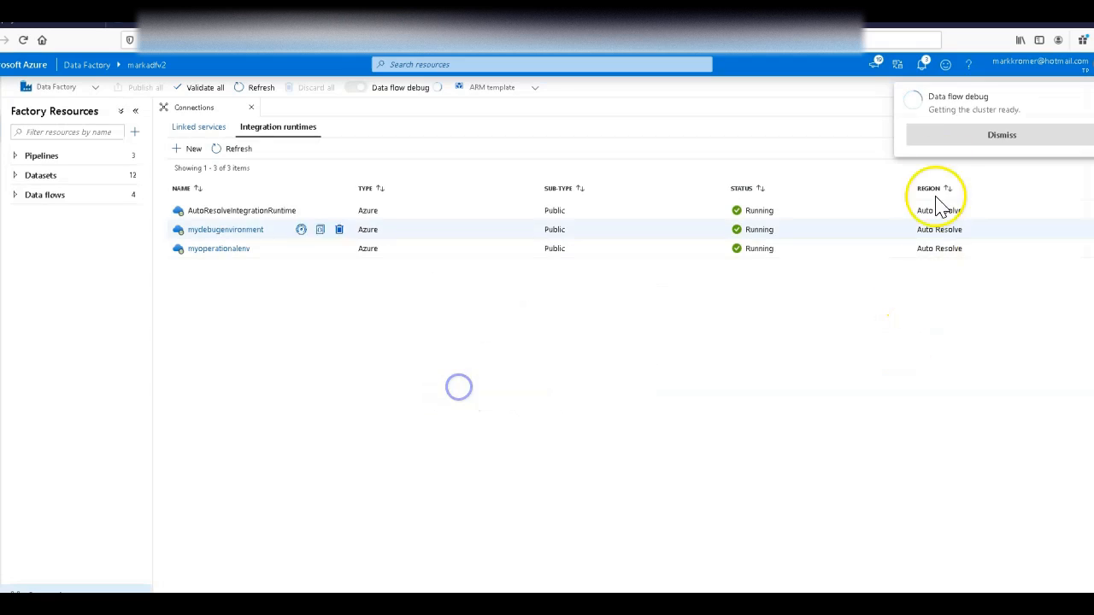
click(963, 136)
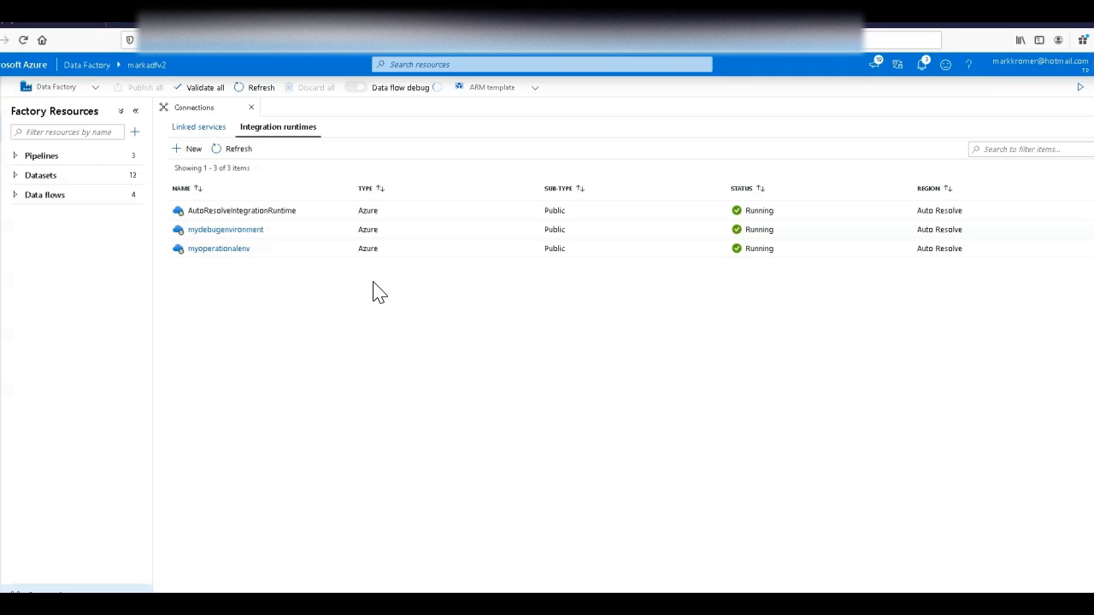
Step: Open the warmflow data flow, preview the data of source1's warmdata dataset and examine the sink1 settings
click(85, 196)
click(50, 272)
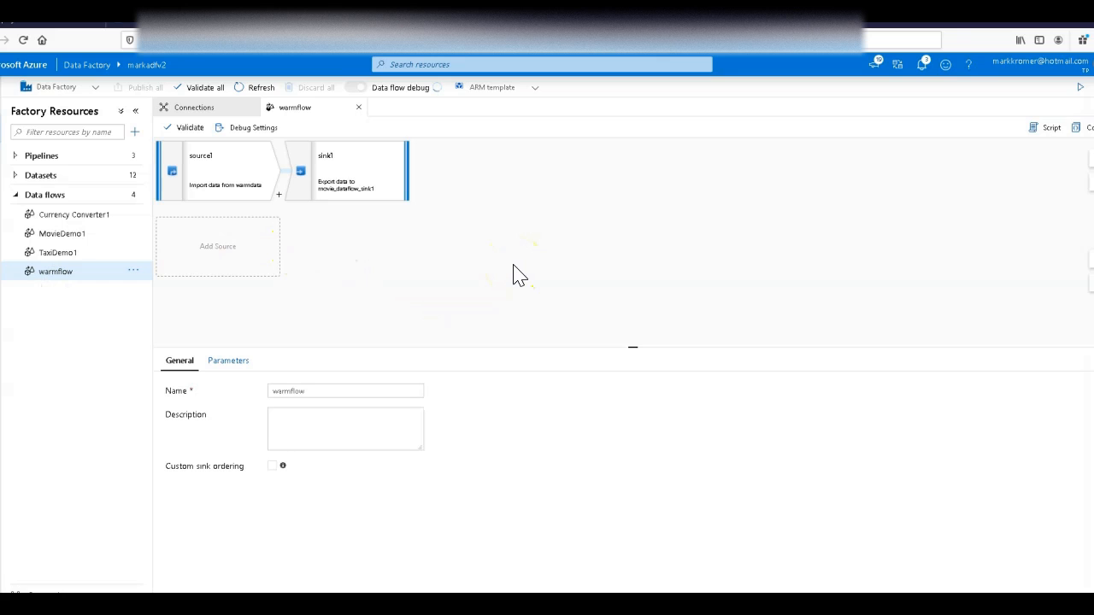
click(261, 188)
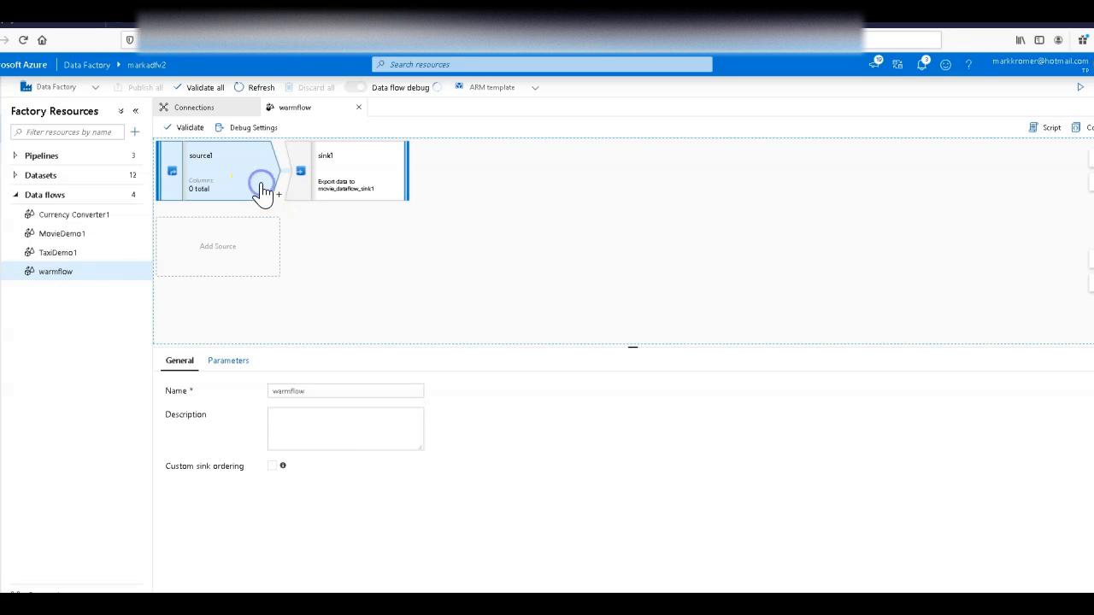
click(327, 418)
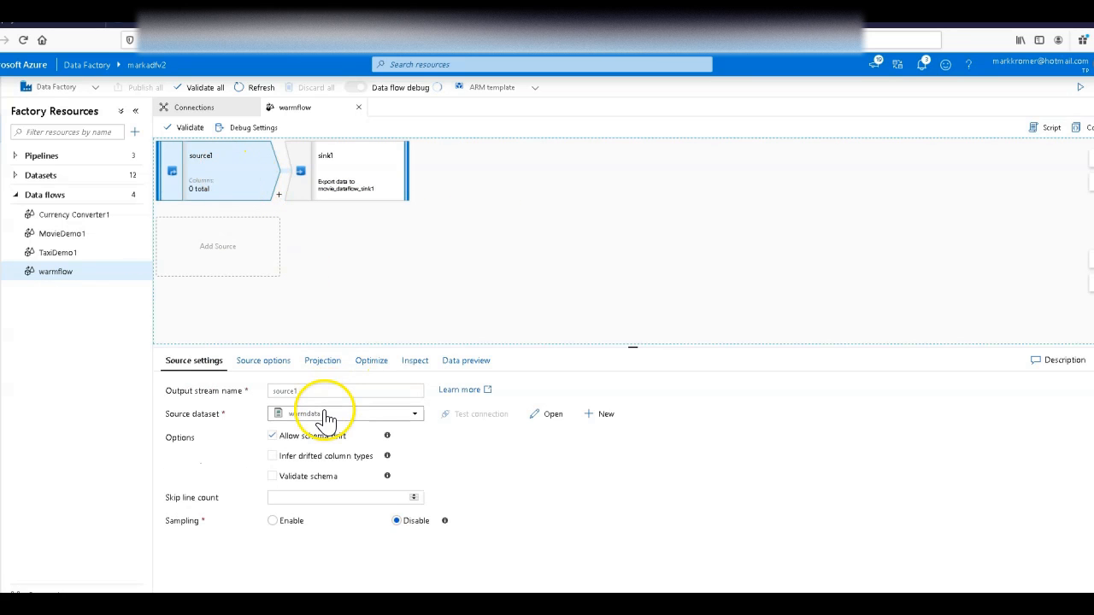
click(548, 416)
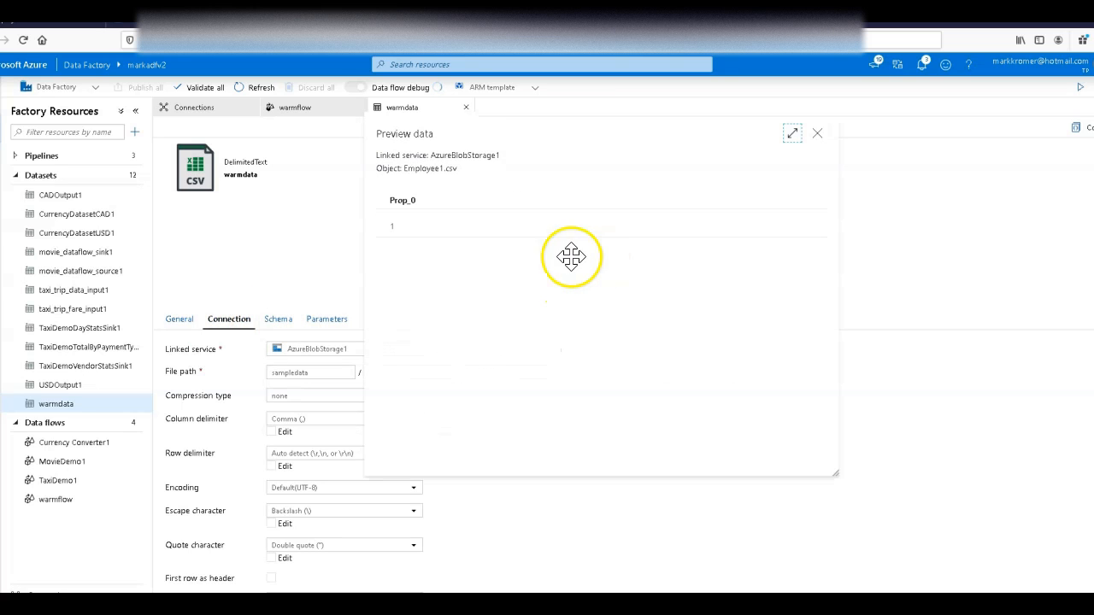
click(817, 133)
click(295, 111)
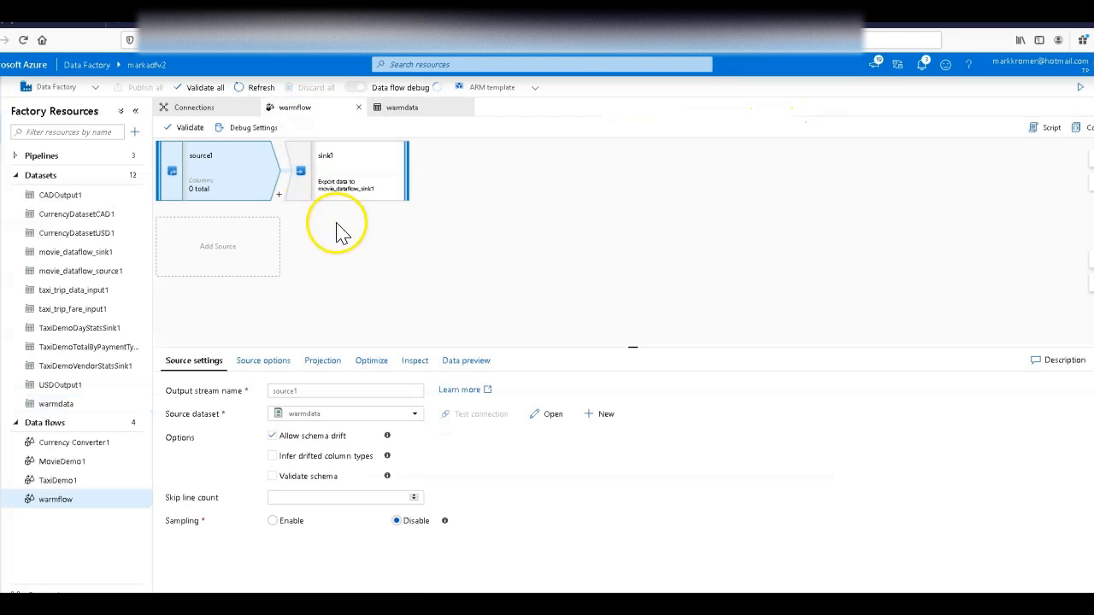
click(394, 190)
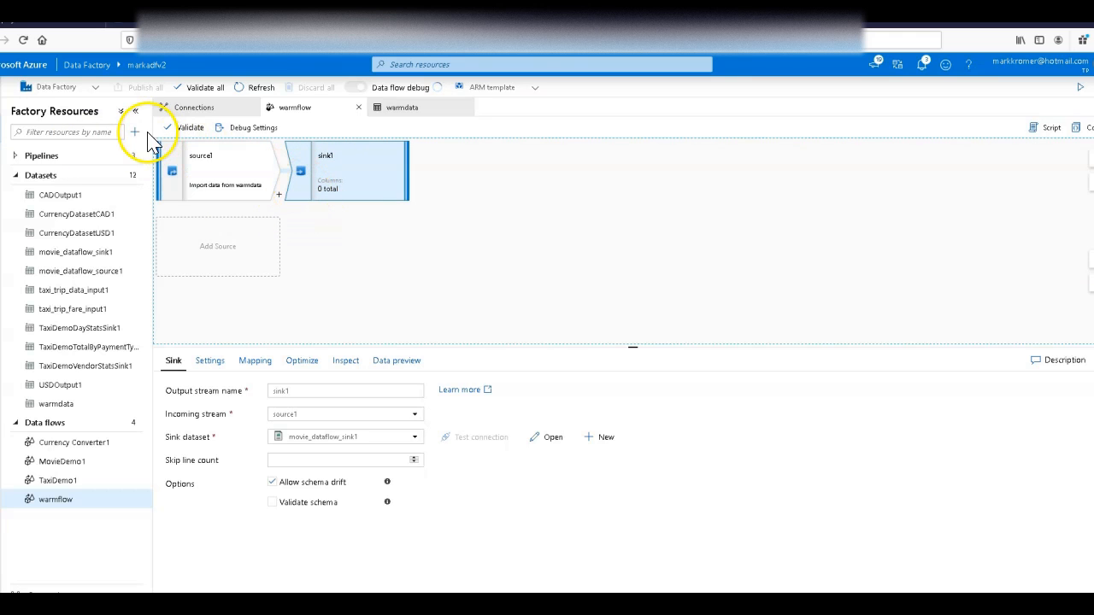
Step: Open the pipeline1 pipeline containing the warmflow activity and rename it warmMyETL
click(97, 158)
click(89, 178)
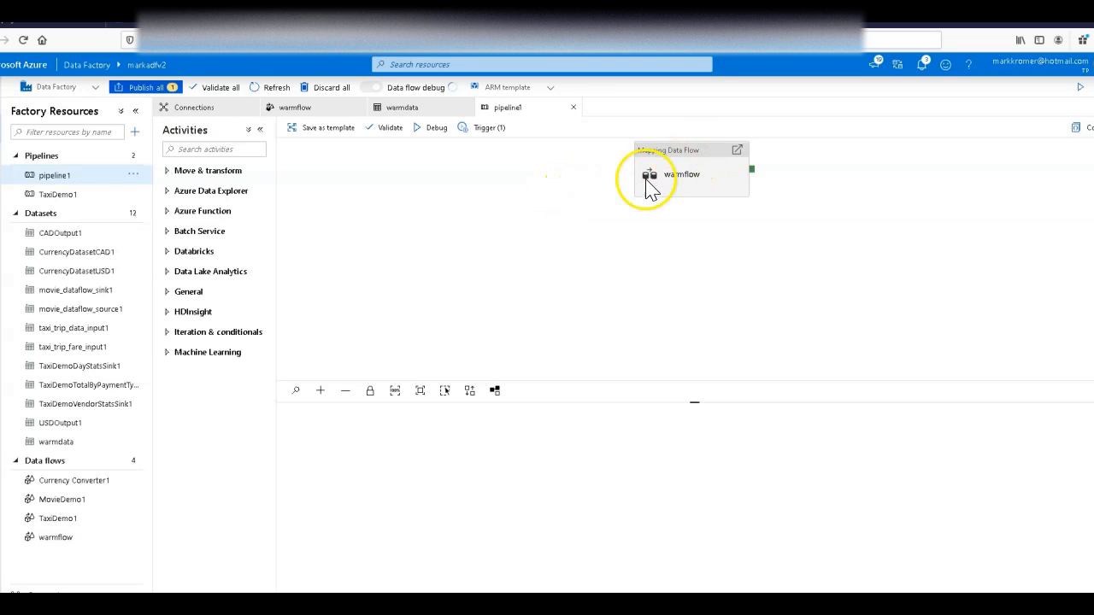
click(550, 308)
double_click(470, 446)
text(warmMyETL)
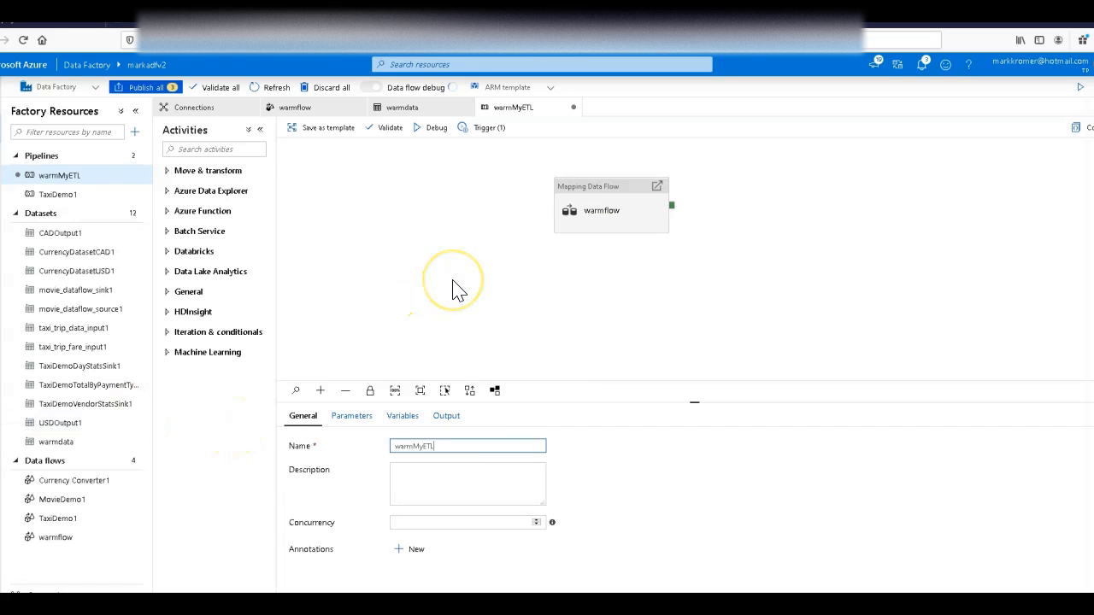
Step: Set the warmflow activity in warmMyETL to run on the myoperationalenv integration runtime
click(602, 192)
drag(603, 192, 411, 208)
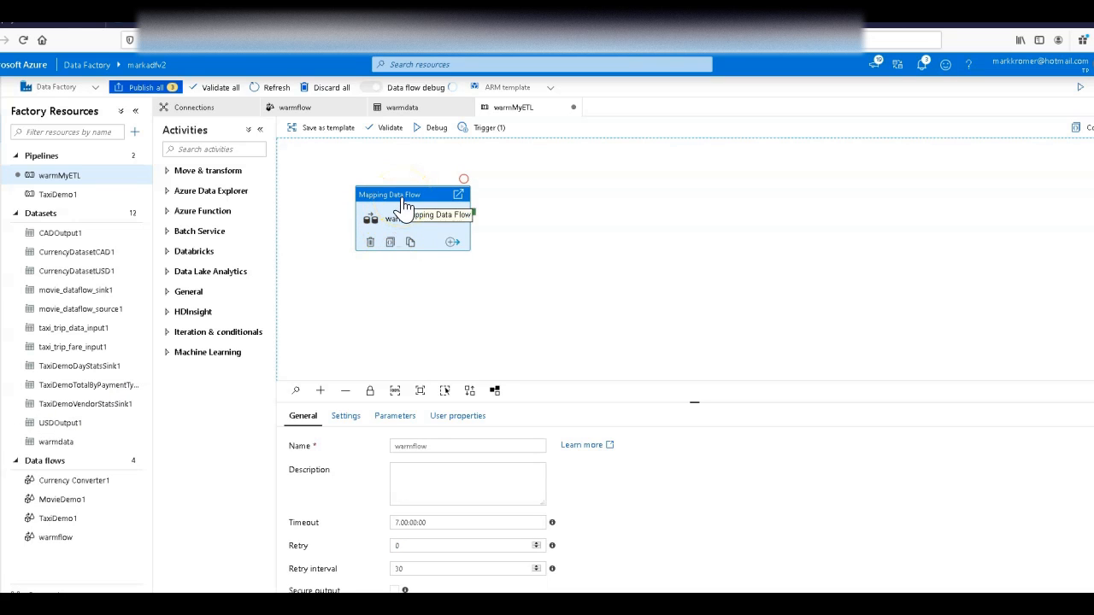
click(347, 417)
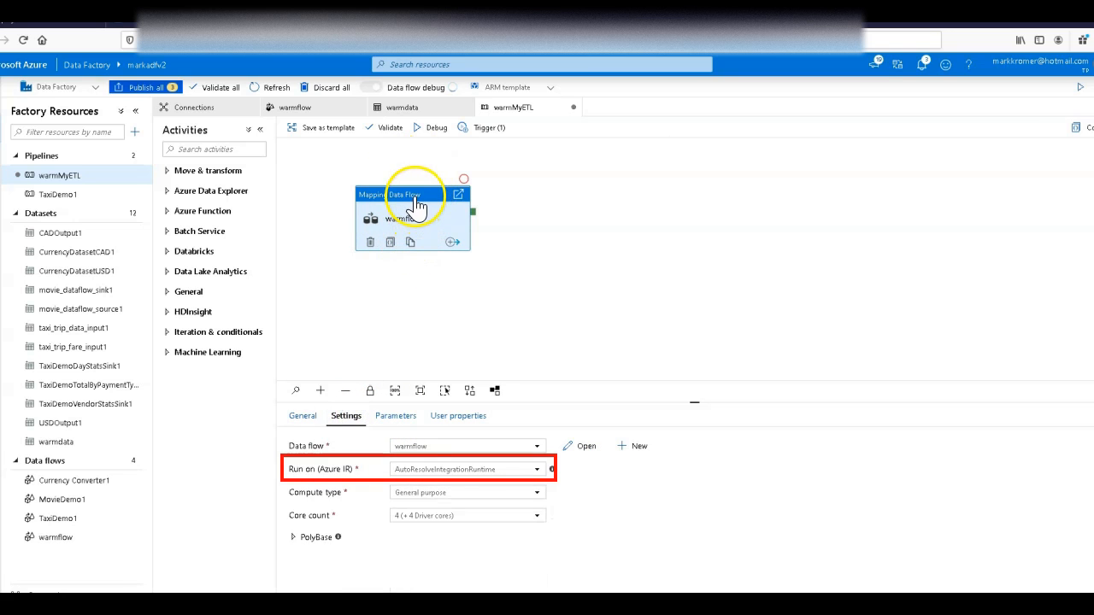
click(459, 476)
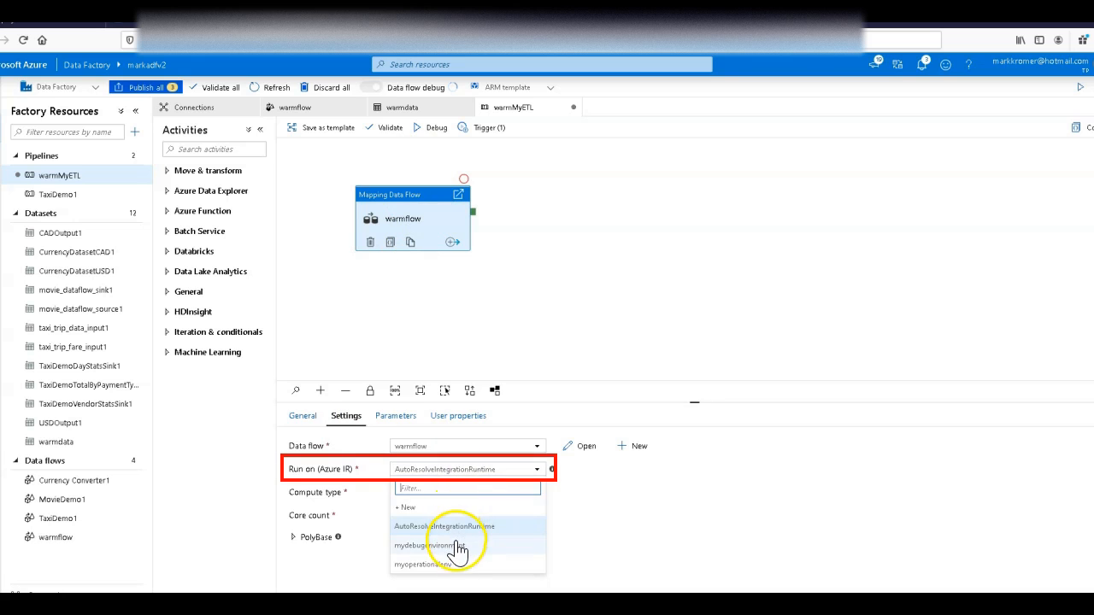
click(427, 566)
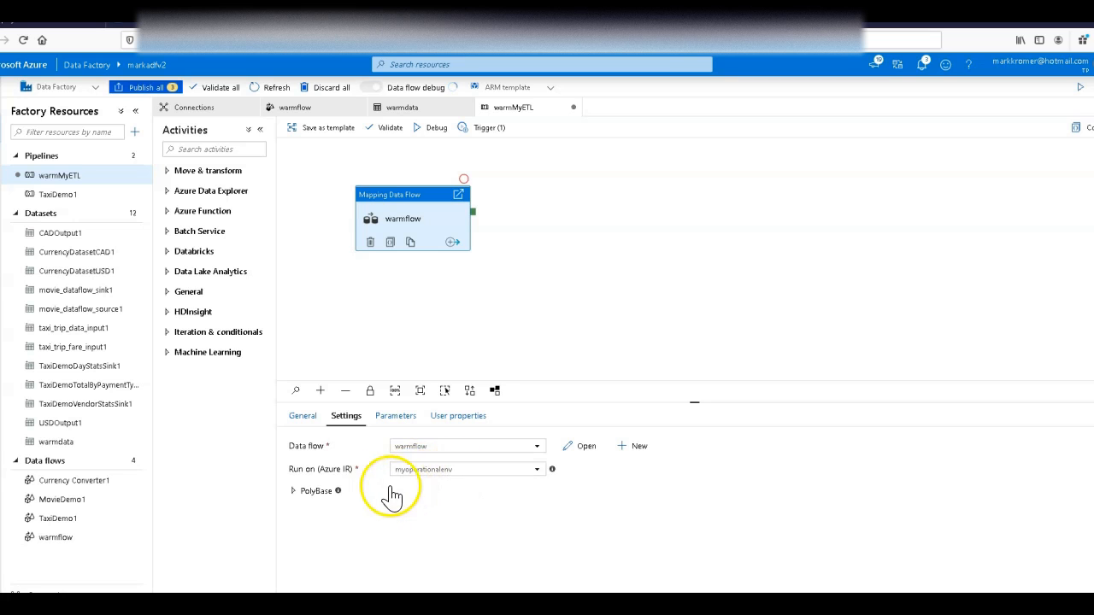
Step: Publish all pending changes to the factory, including the warmMyETL pipeline, and dismiss the notification
click(142, 87)
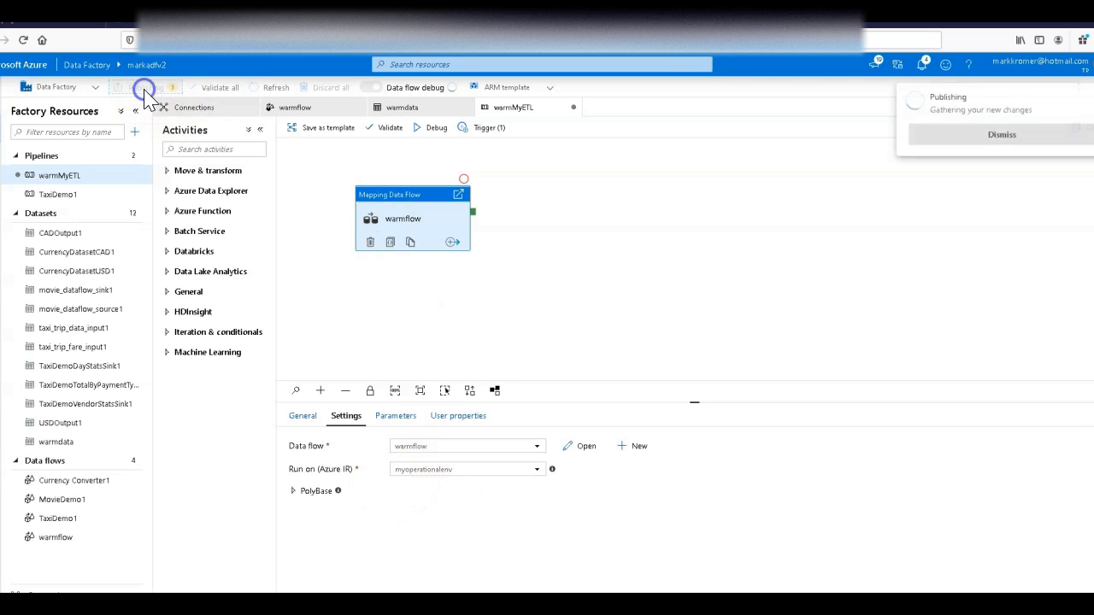
click(693, 564)
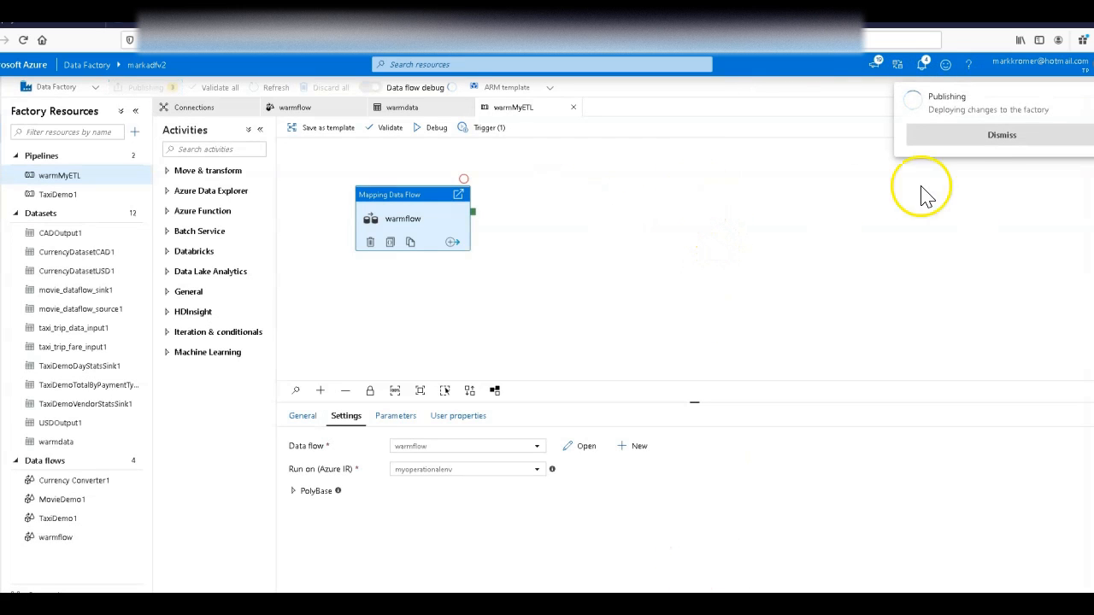
click(949, 152)
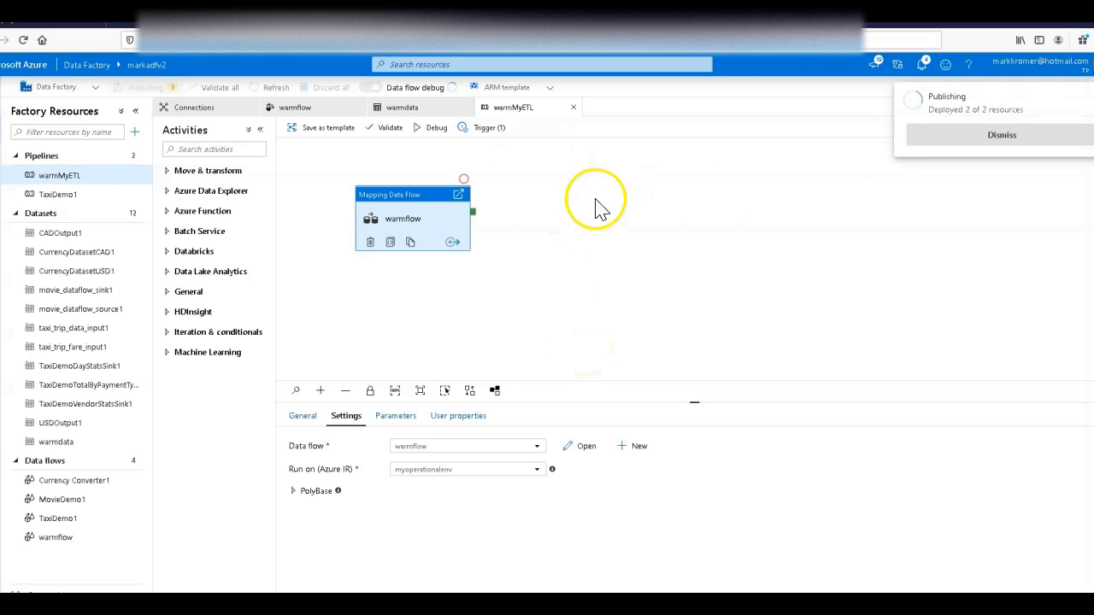
click(964, 136)
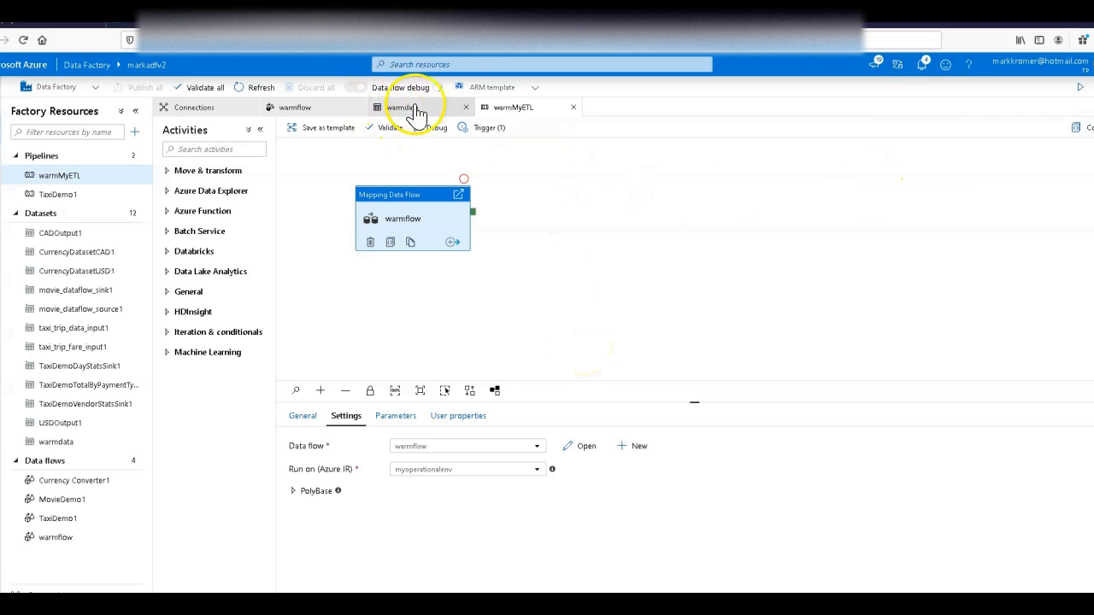
Step: Trigger an immediate run of the published warmMyETL pipeline and dismiss the run notification
click(483, 130)
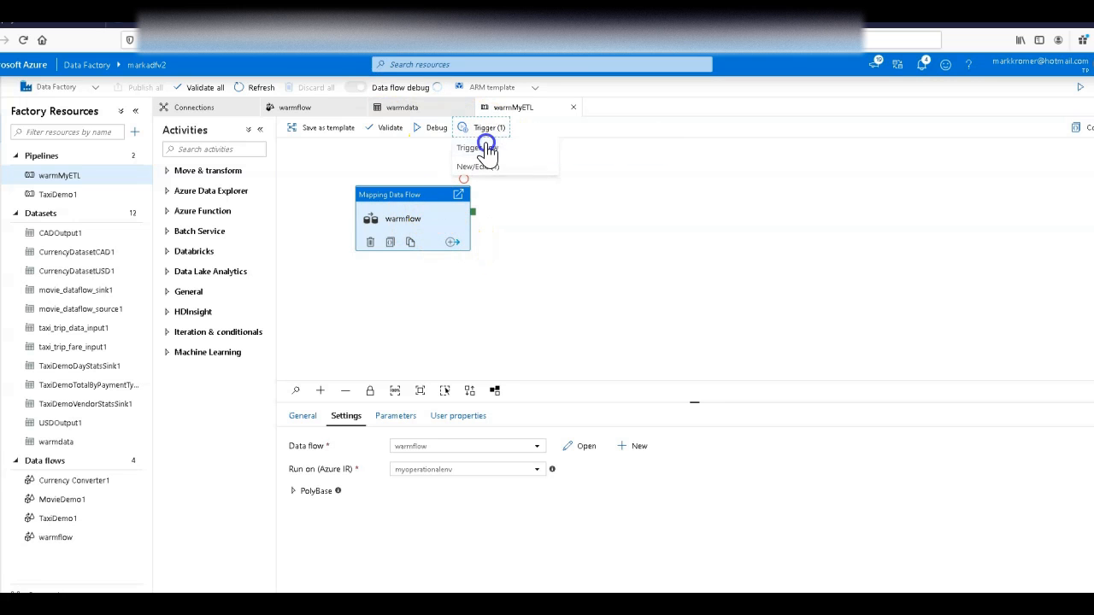
click(484, 147)
click(766, 602)
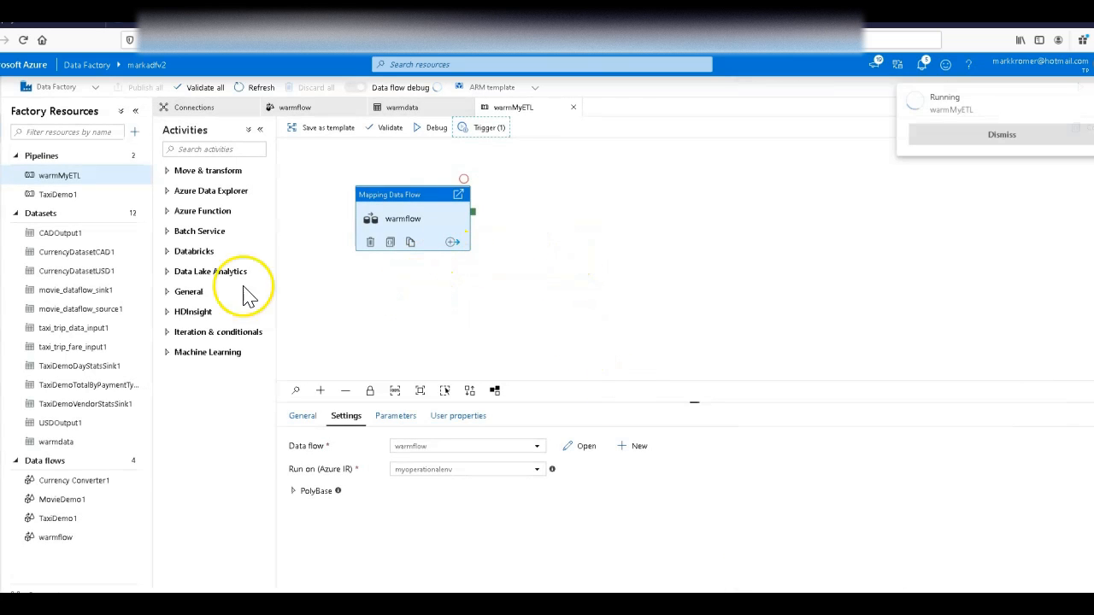
click(968, 133)
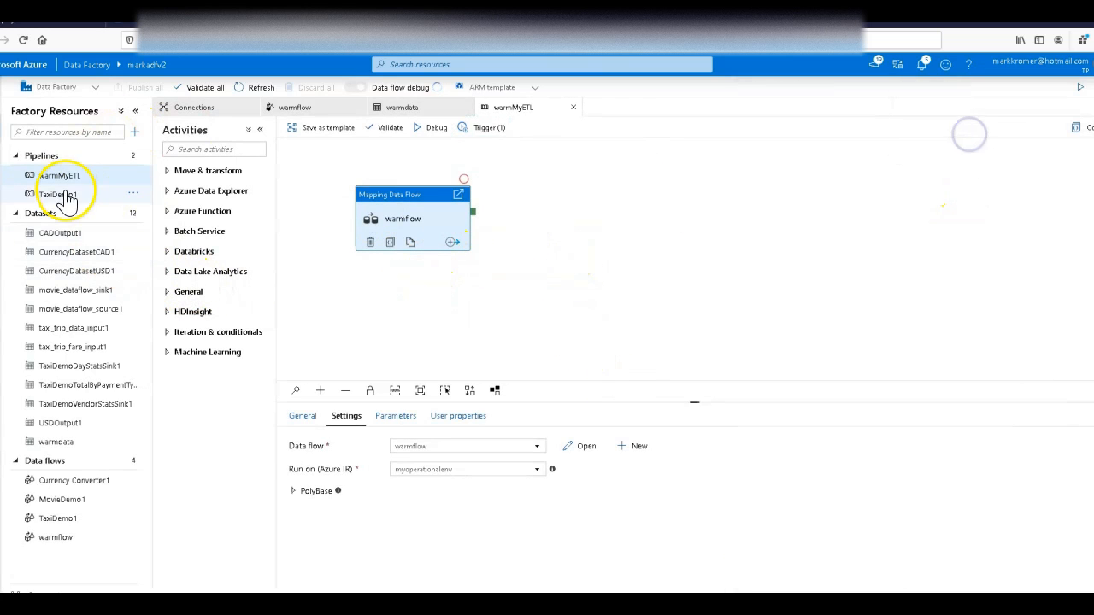
Step: Open the MovieDemo1 data flow and examine the settings of its Movies source, MoviesYear derived column and Output sink
click(81, 500)
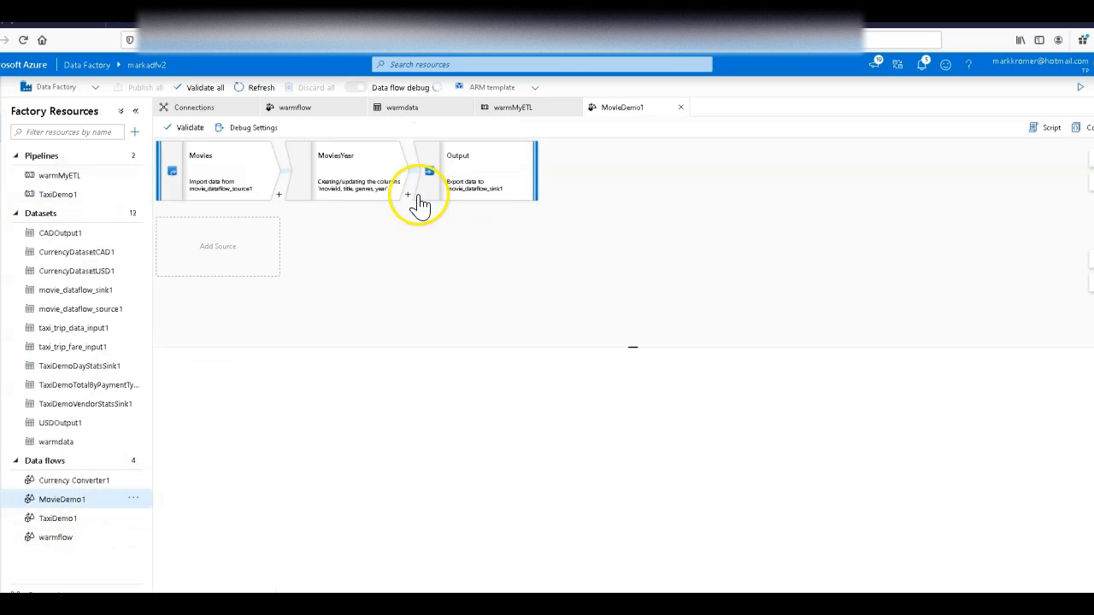
click(183, 186)
click(182, 177)
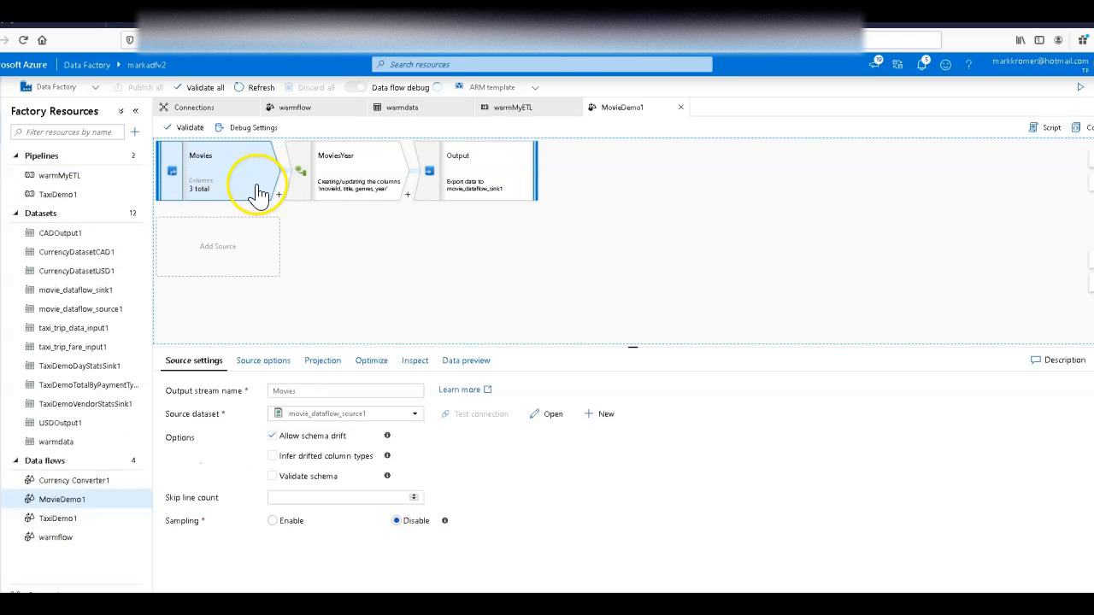
click(302, 166)
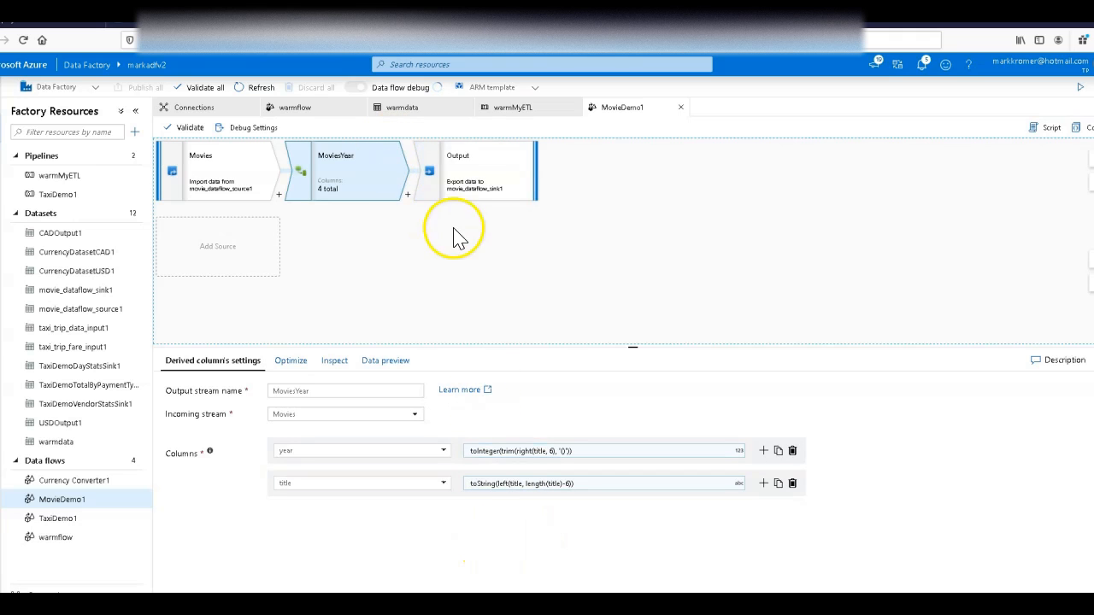
click(481, 163)
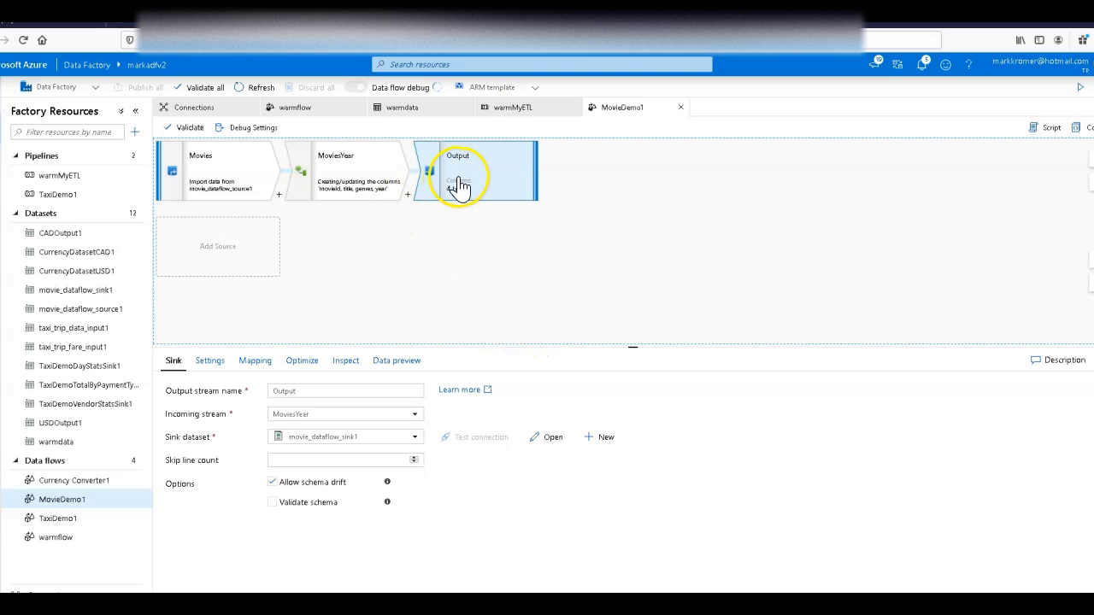
Step: Create a new pipeline and name it regularETL
click(134, 133)
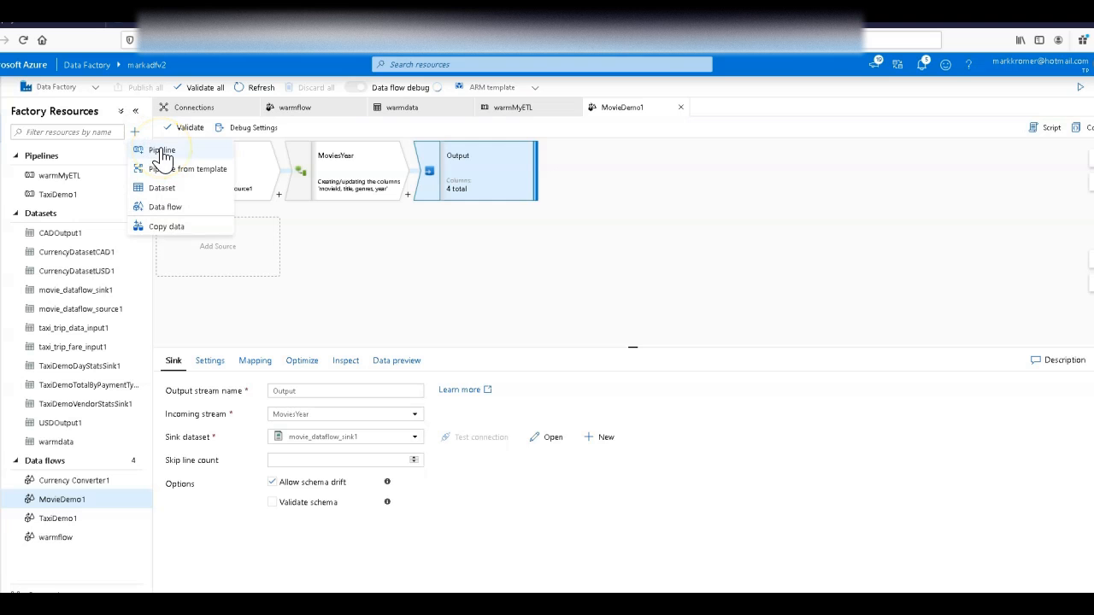
click(163, 152)
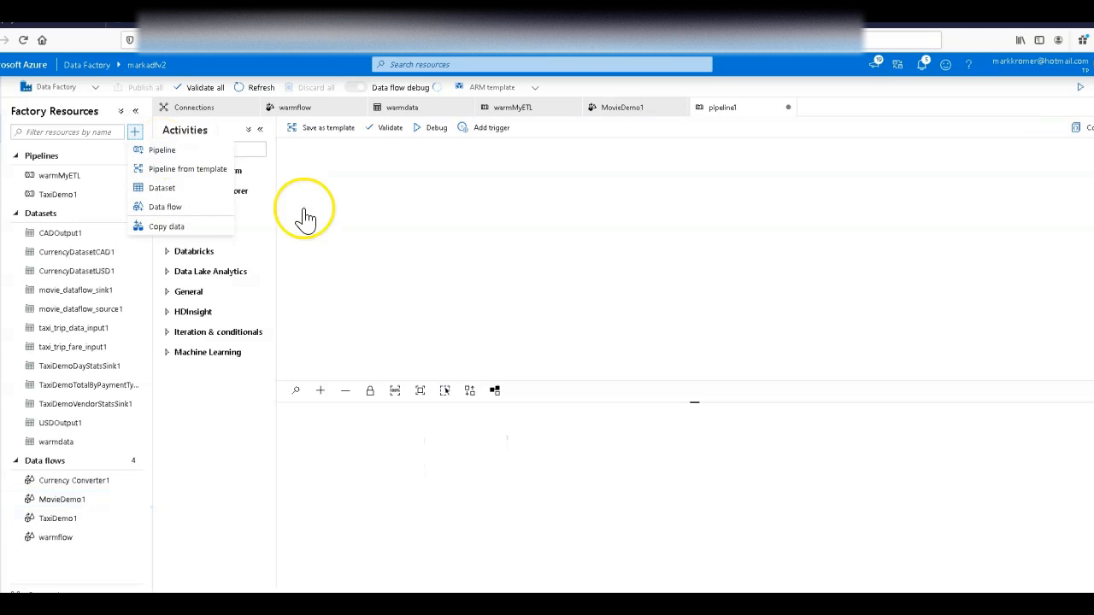
double_click(421, 446)
text(regula)
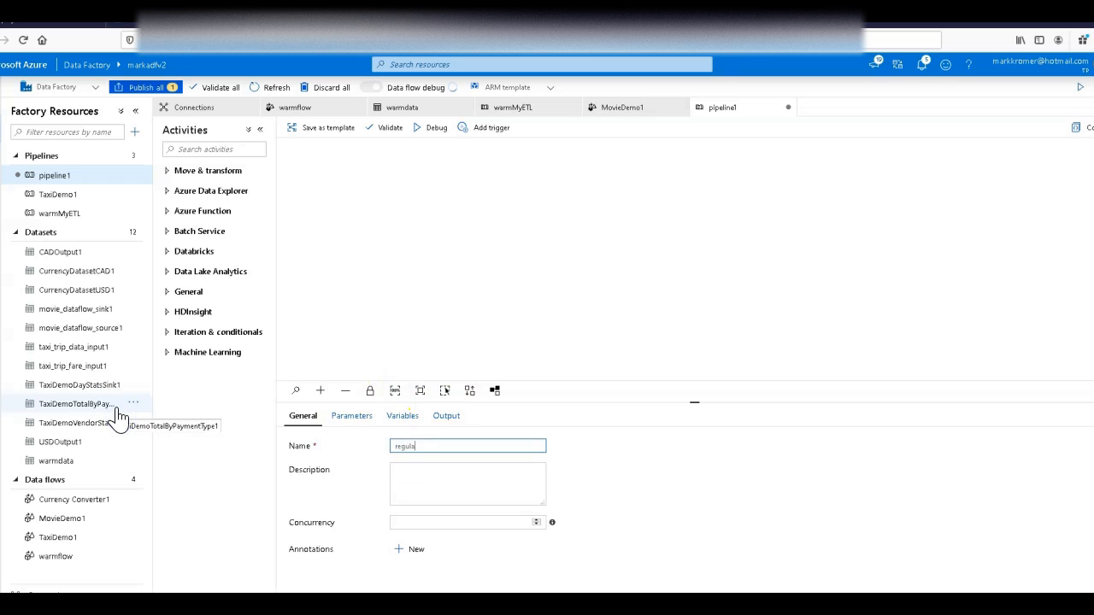
text(rETL)
Step: Add the MovieDemo1 data flow to regularETL and set its activity to run on the myoperationalenv integration runtime
drag(68, 525, 515, 220)
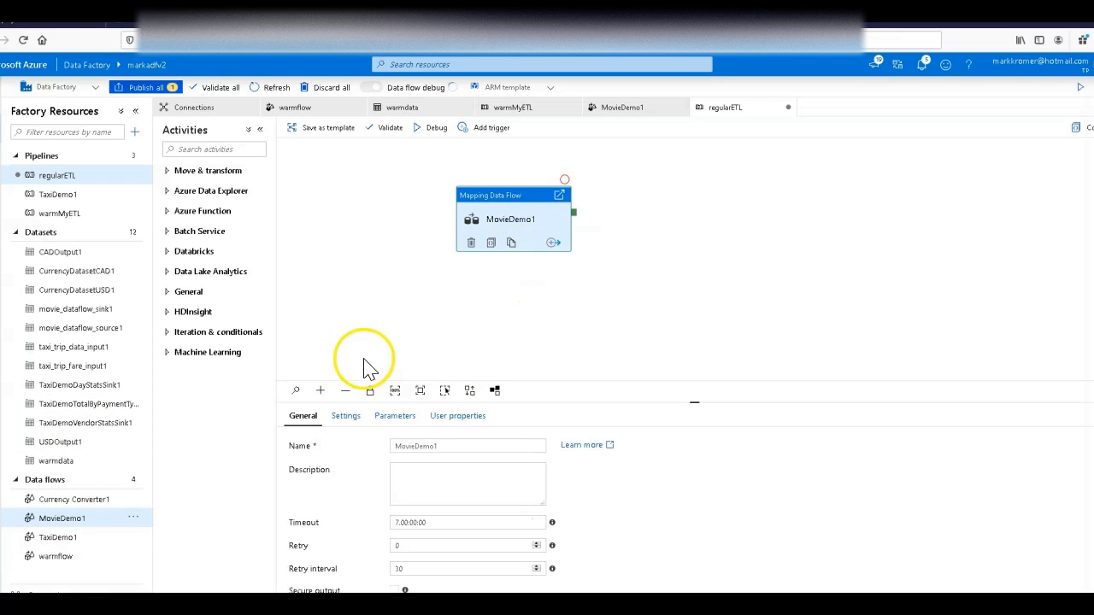
click(346, 416)
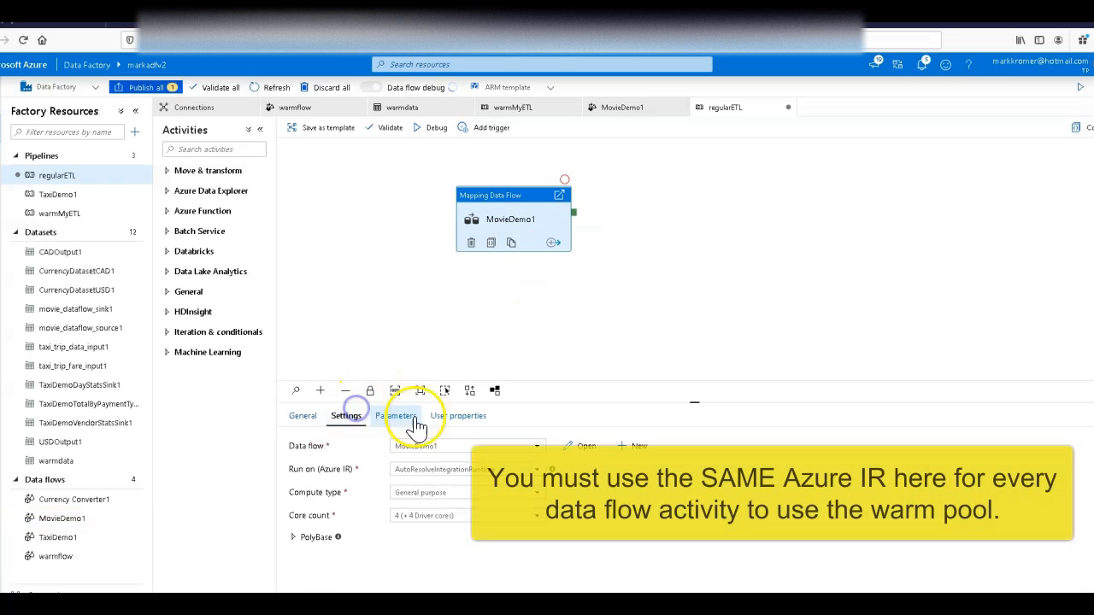
click(485, 476)
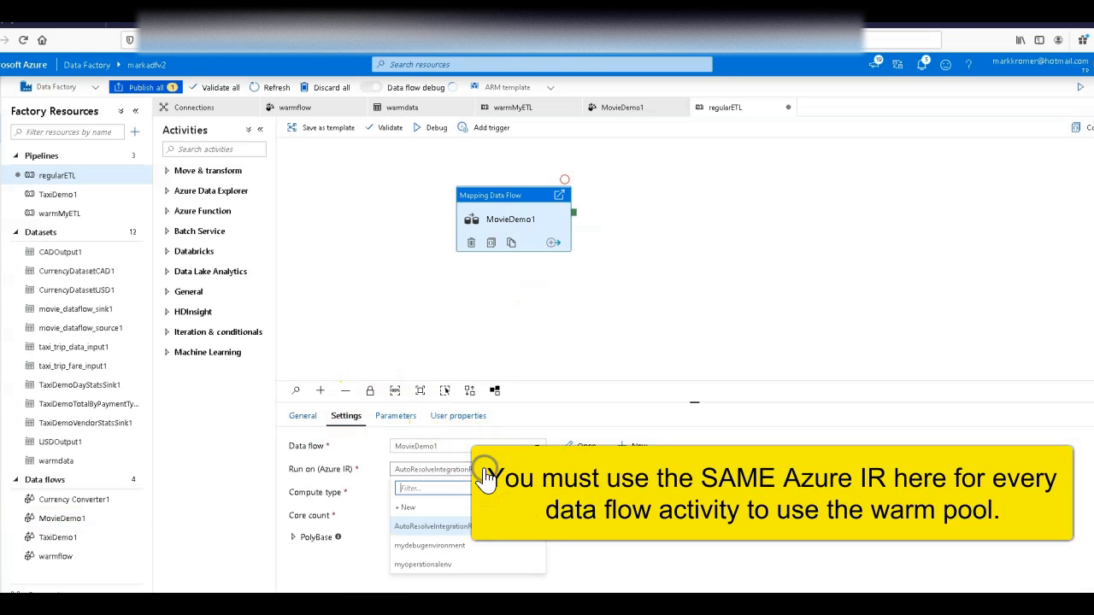
click(451, 565)
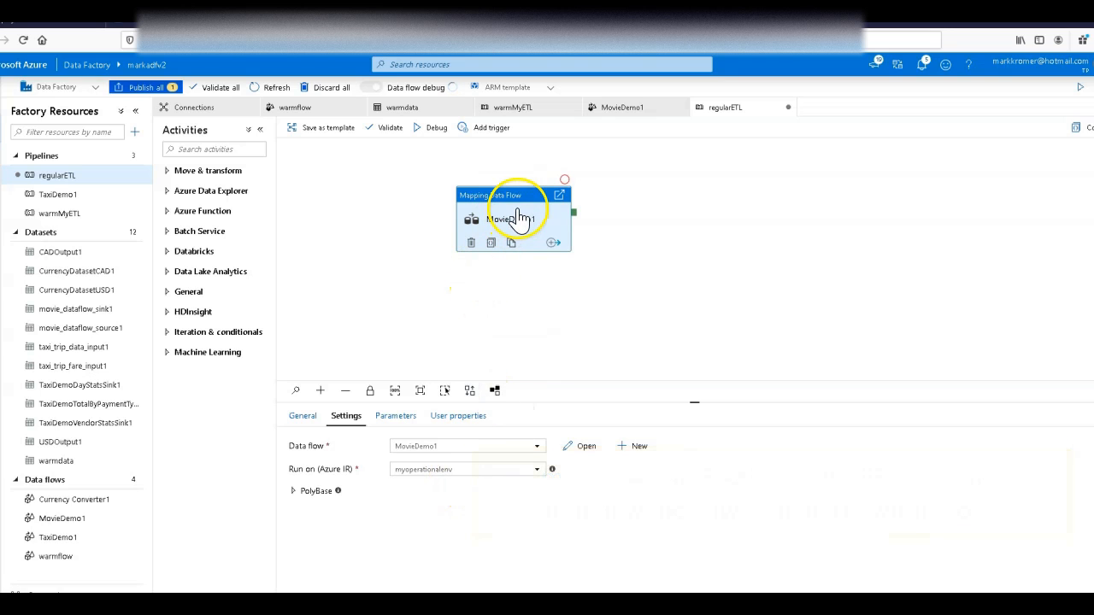
Step: Publish the new regularETL pipeline to the live environment and dismiss the completion notification
click(143, 88)
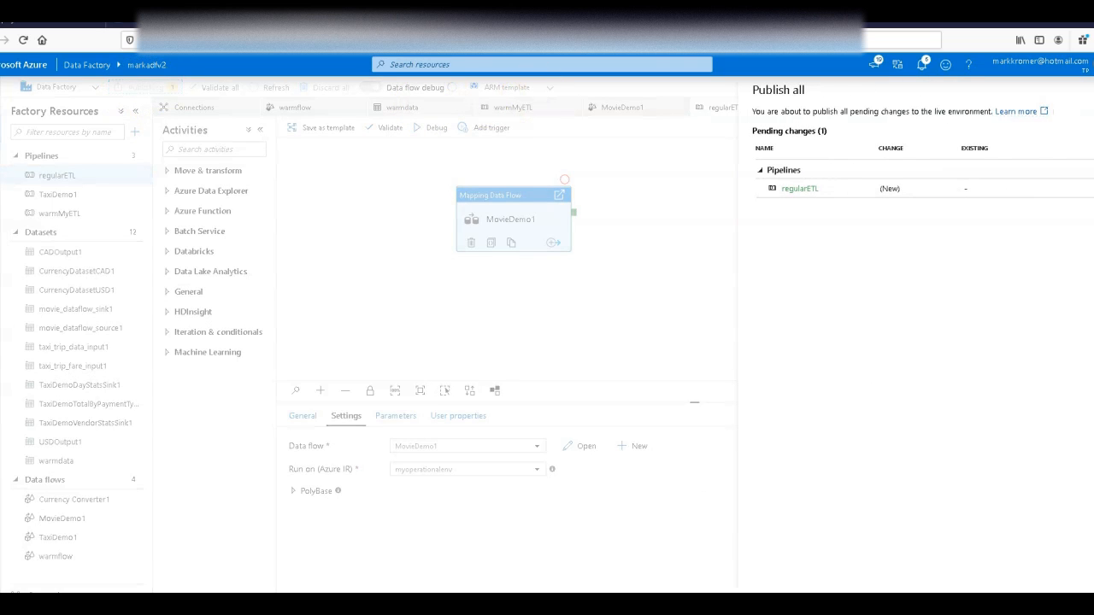
click(781, 602)
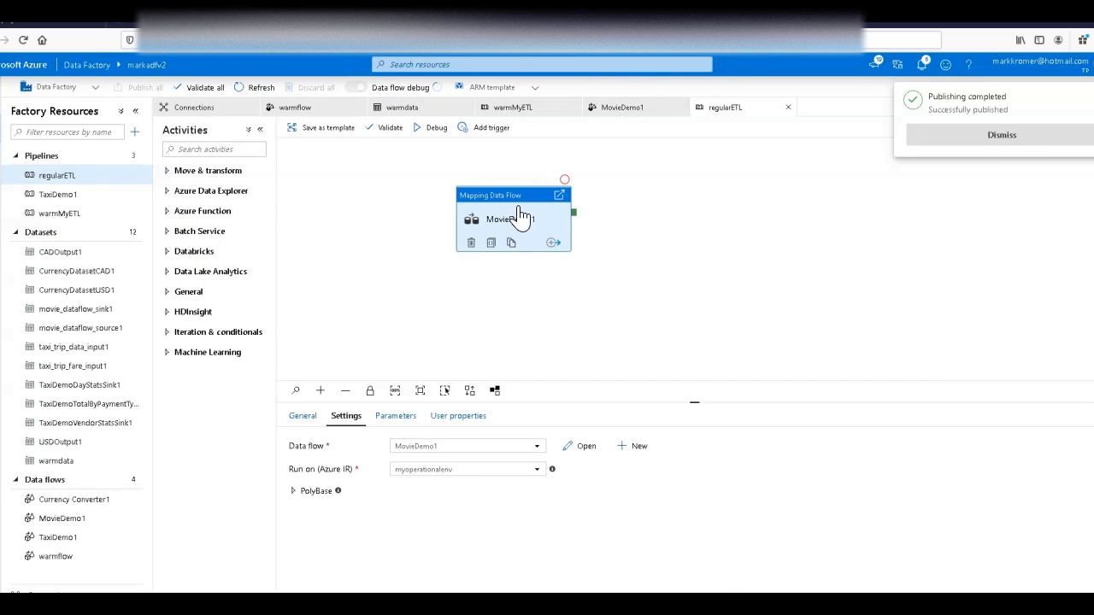
click(1007, 133)
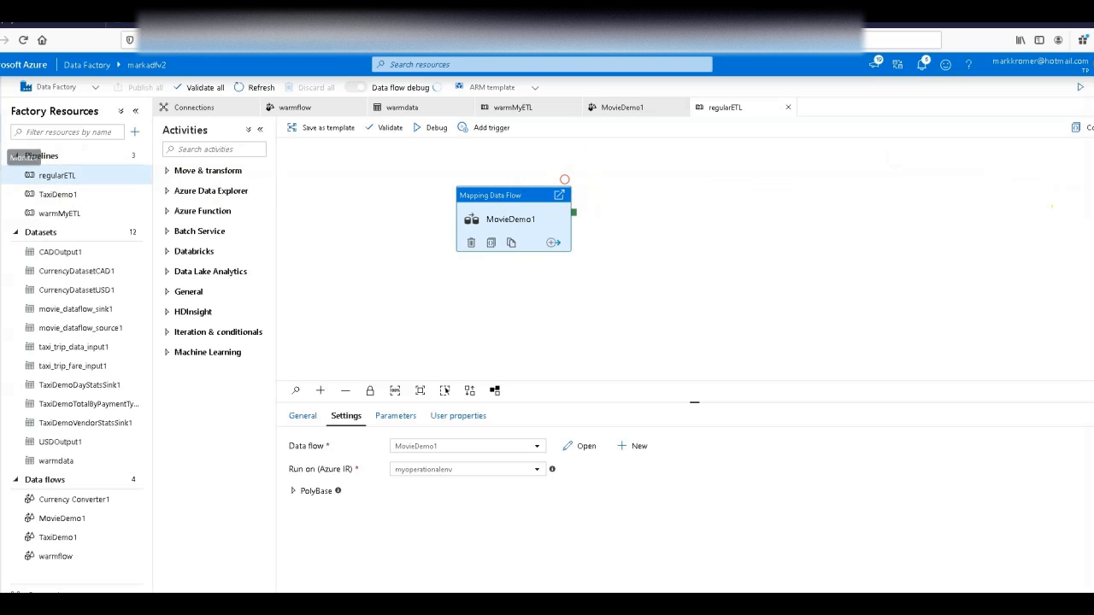
Step: Monitor the warmMyETL pipeline run and examine the warmflow activity's execution details, including cluster startup time and sink1 processing
click(1, 157)
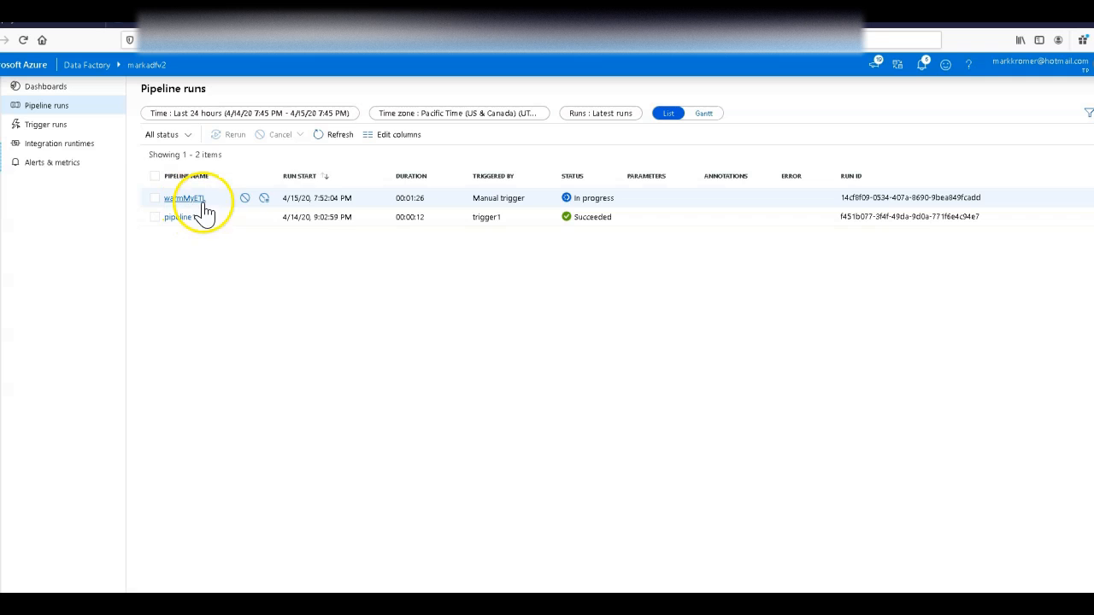
click(330, 137)
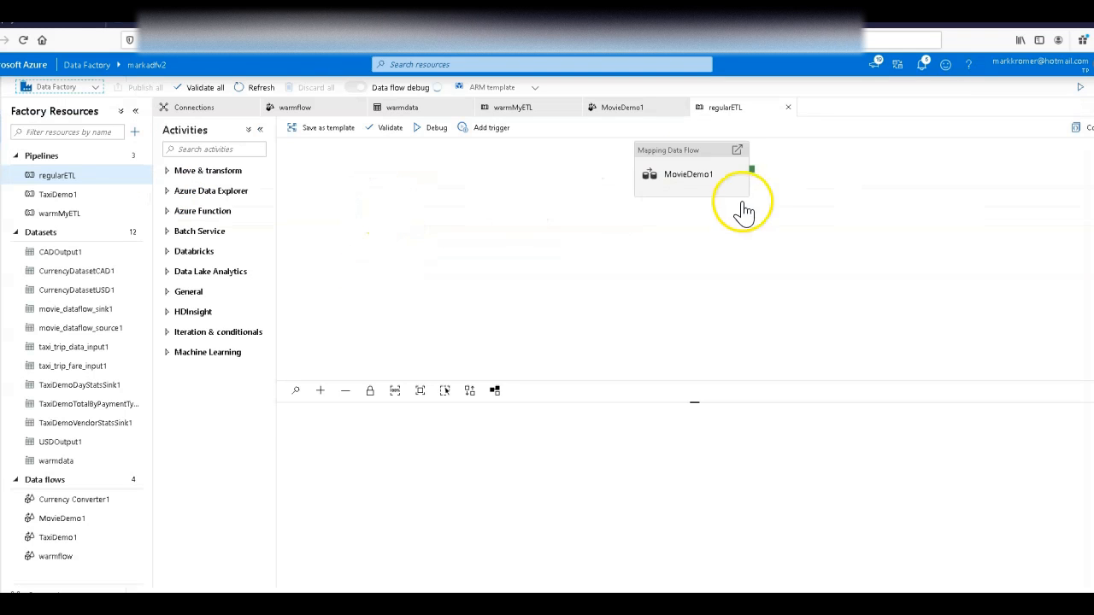
drag(740, 210, 583, 218)
click(509, 375)
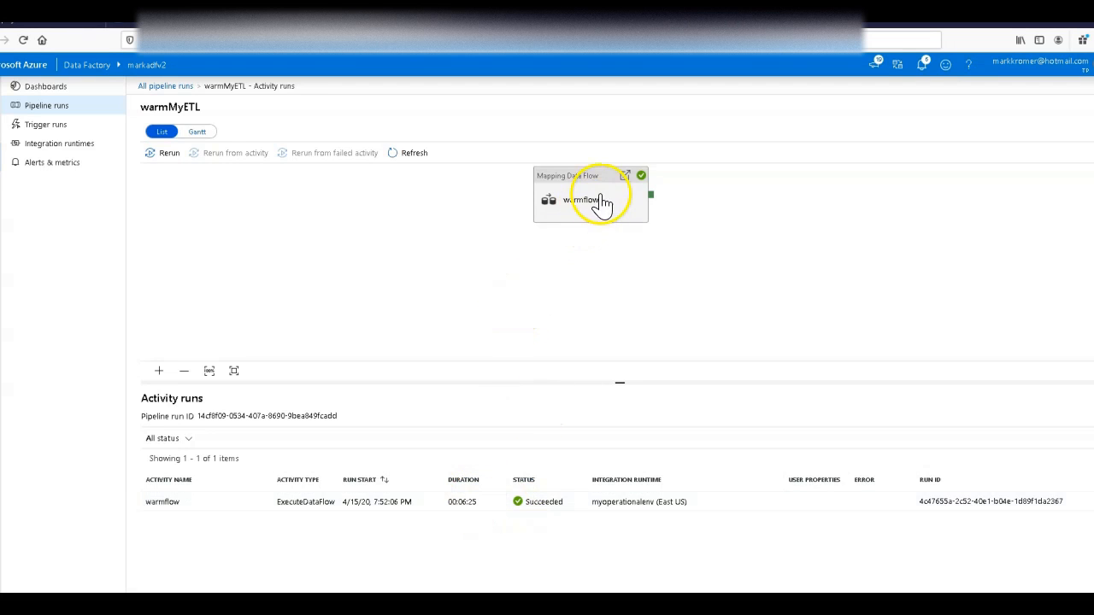
click(257, 505)
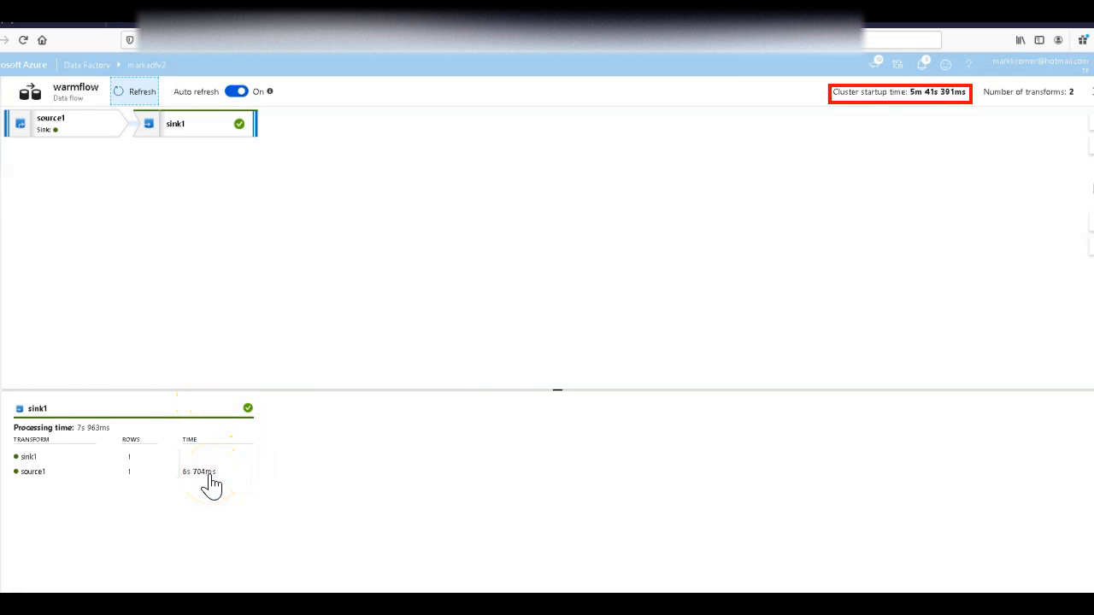
click(198, 130)
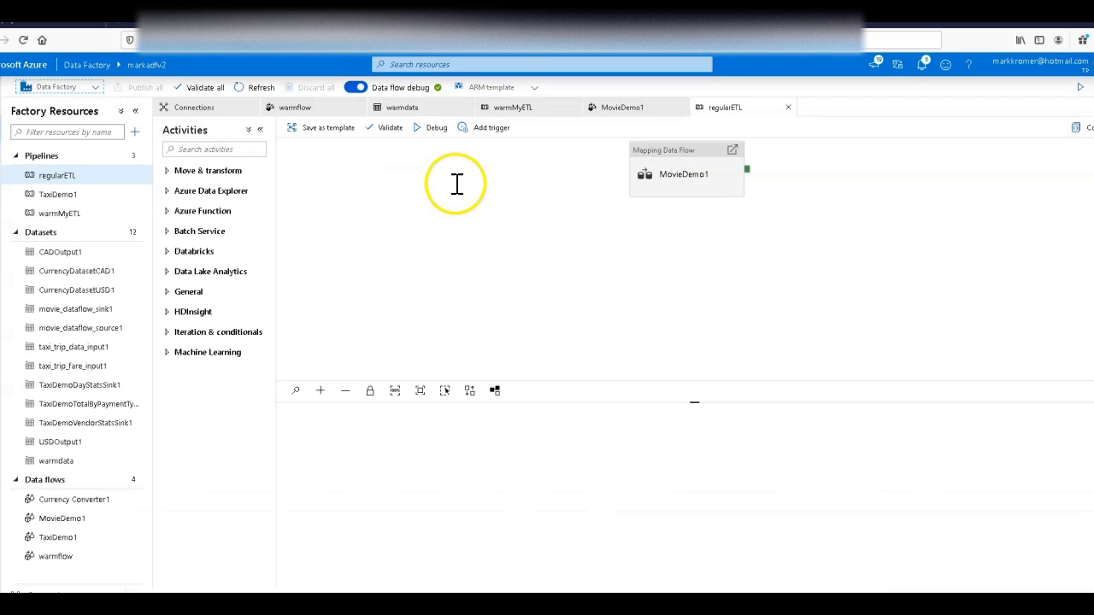
Step: Reposition the MovieDemo1 activity on the regularETL canvas and trigger an on-demand run of the published pipeline
drag(698, 155, 645, 200)
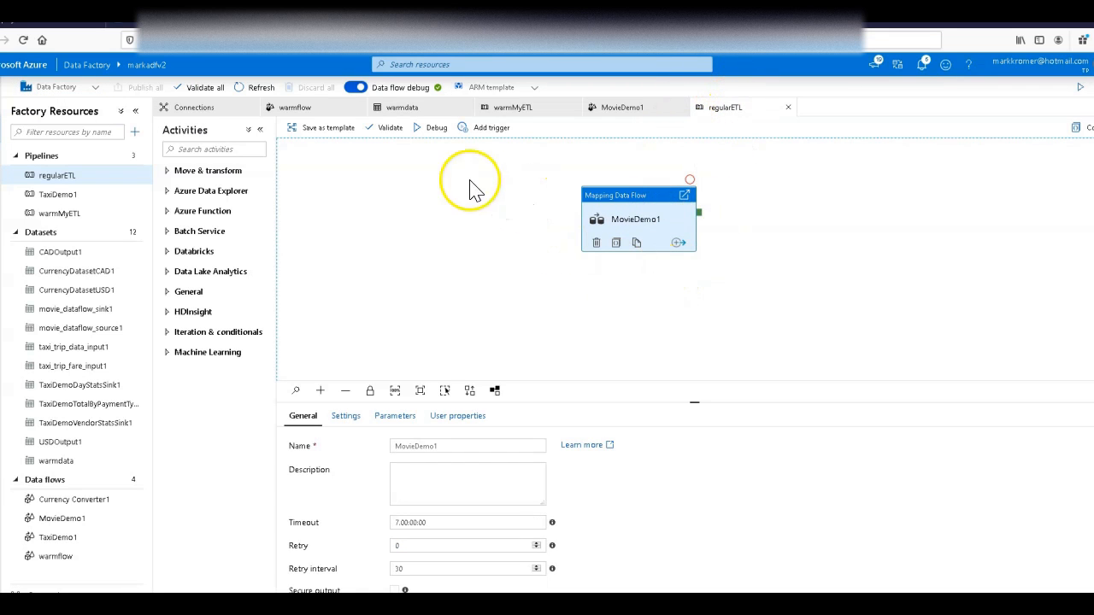
click(494, 133)
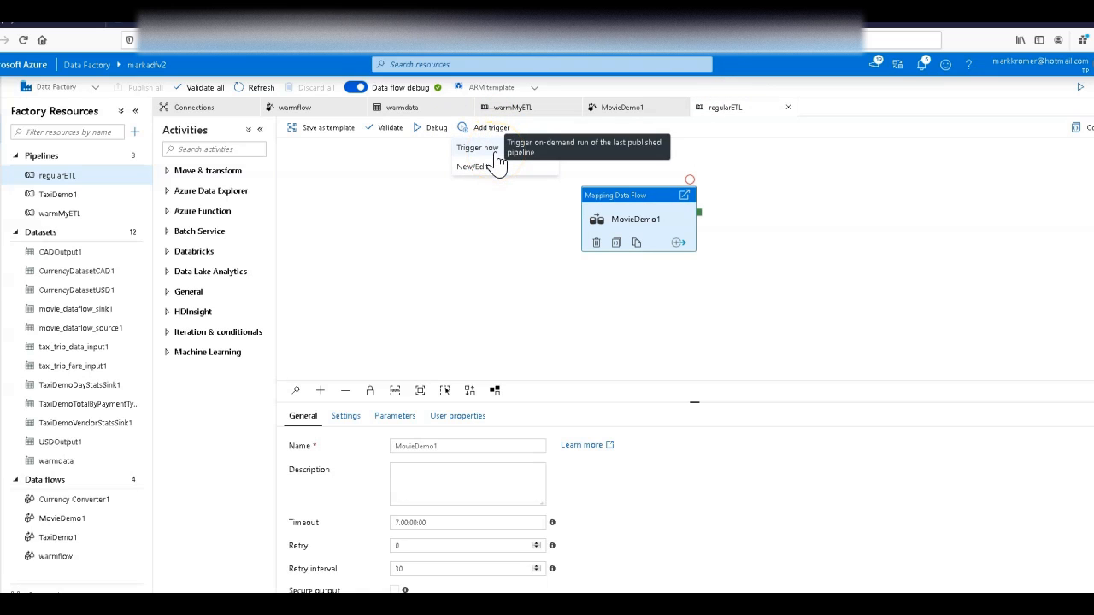
click(479, 148)
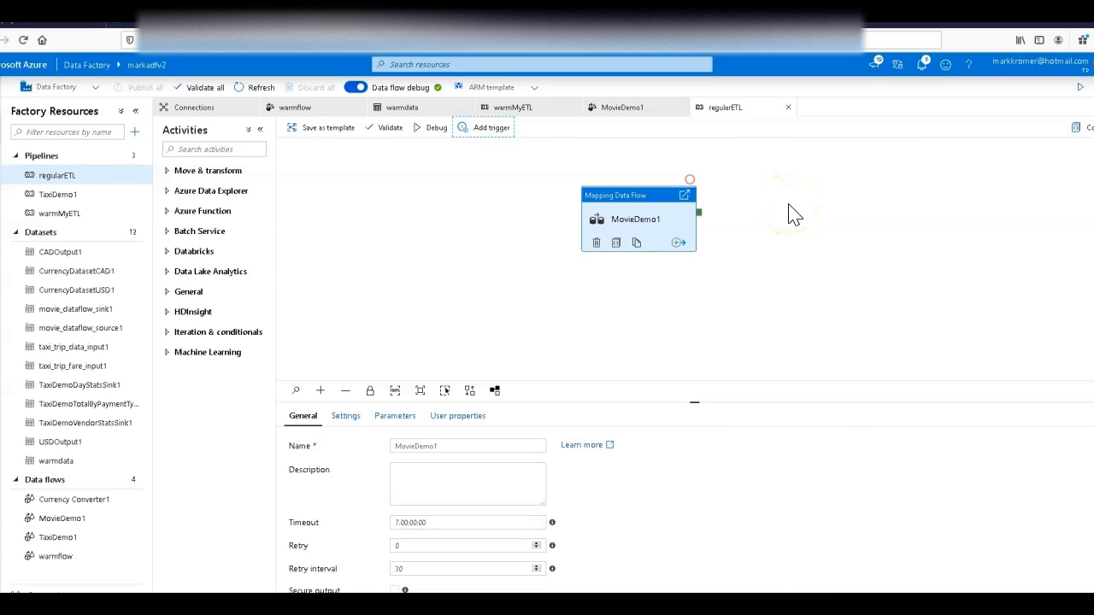
click(948, 146)
click(720, 235)
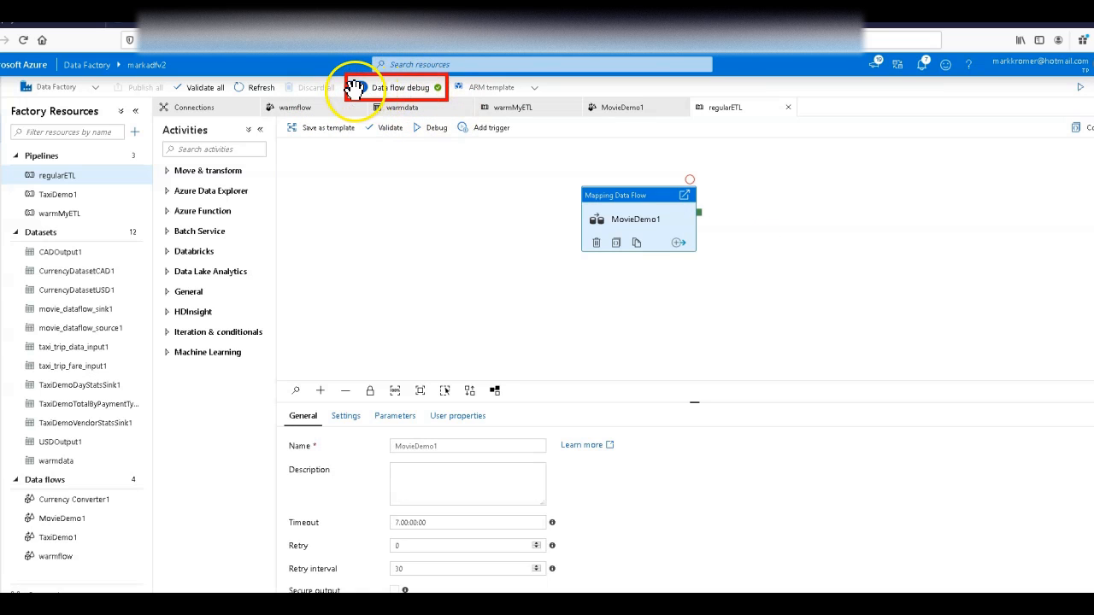
Step: Review the active debug runs and data flow sessions, including timeout, compute type and cores, and close the overview
mouse_move(439, 91)
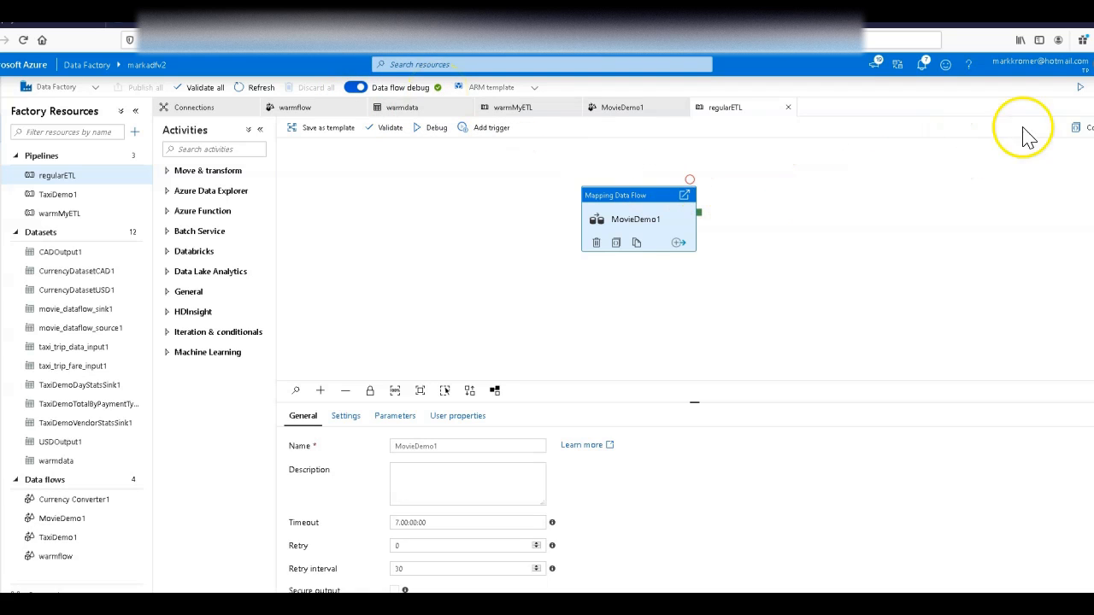
click(1081, 89)
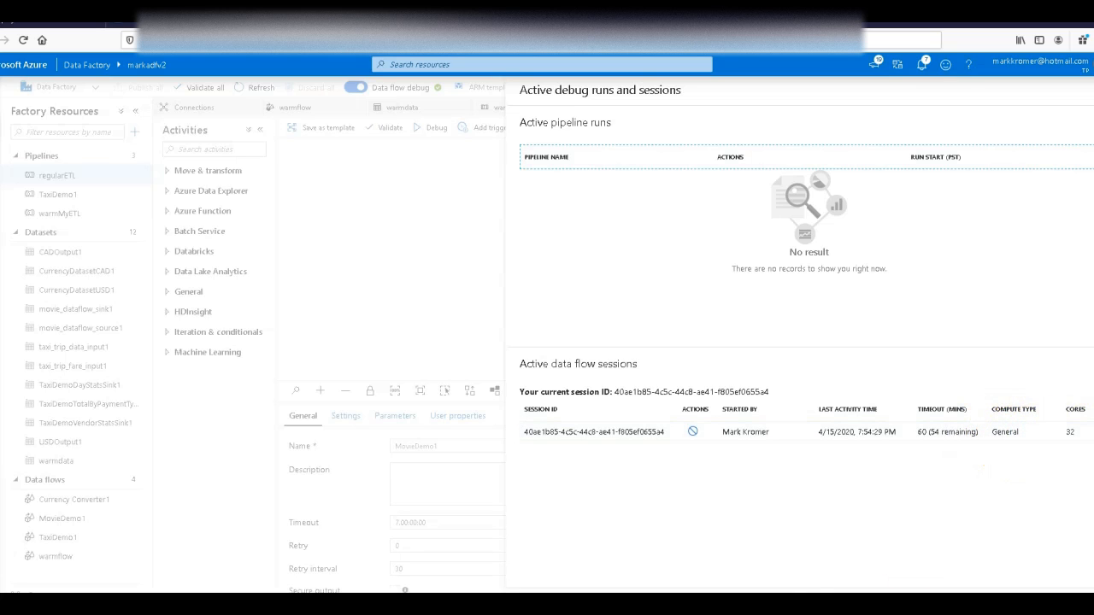
click(544, 601)
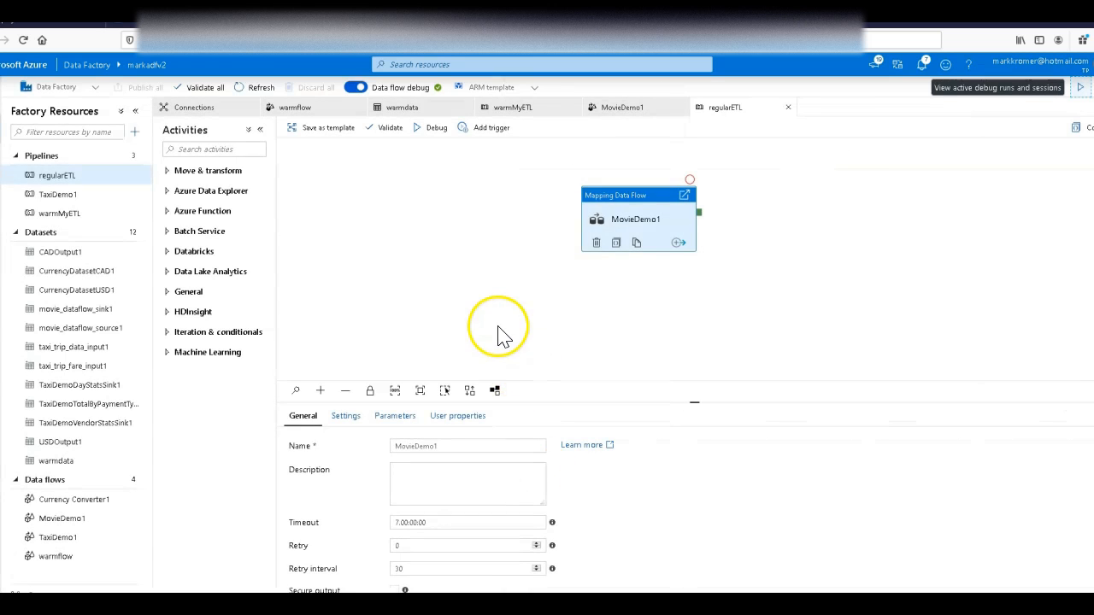
Step: Monitor the regularETL pipeline run and examine the MovieDemo1 activity's execution details, including cluster startup time and Output processing
click(1, 157)
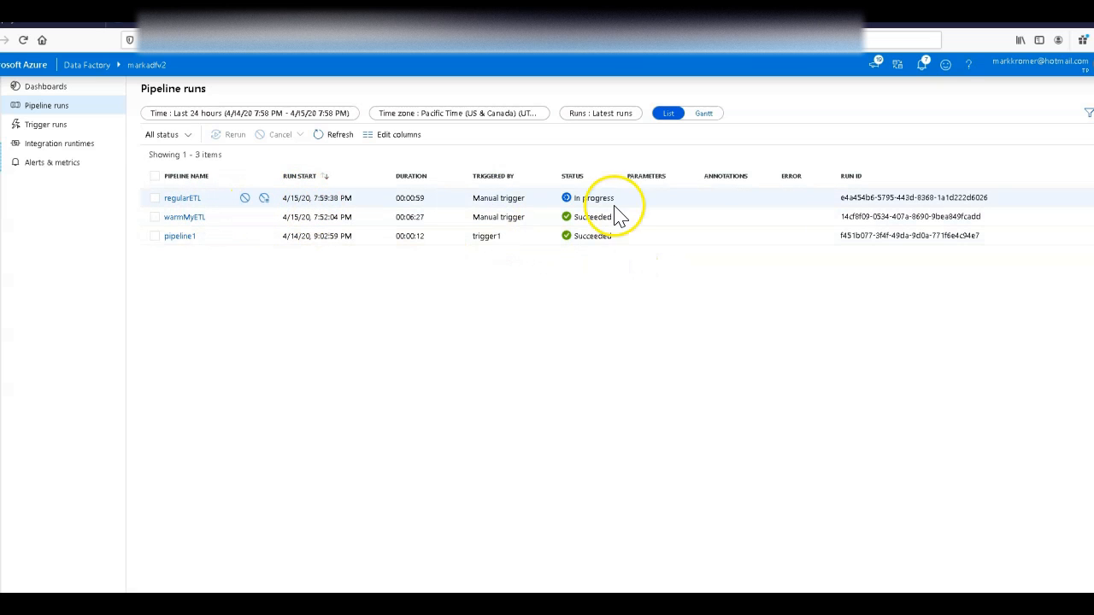
click(330, 137)
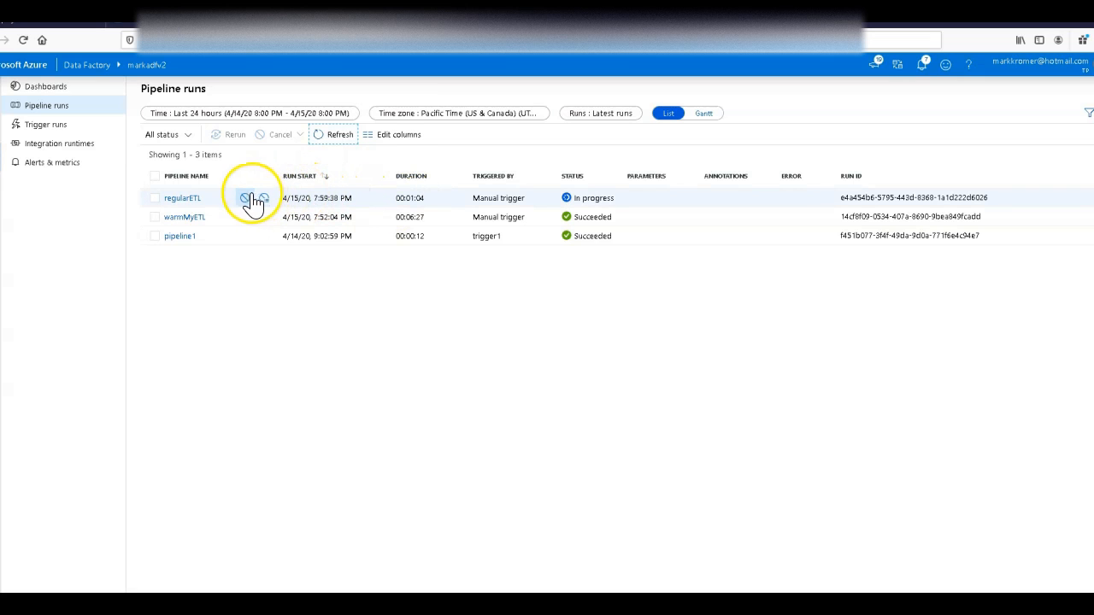
click(194, 204)
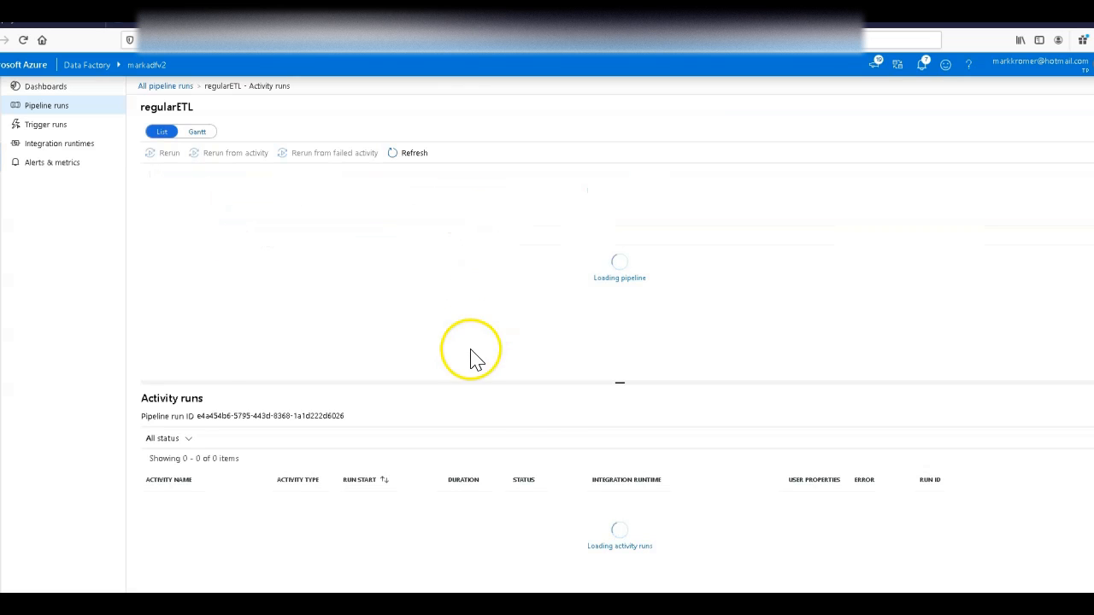
click(259, 502)
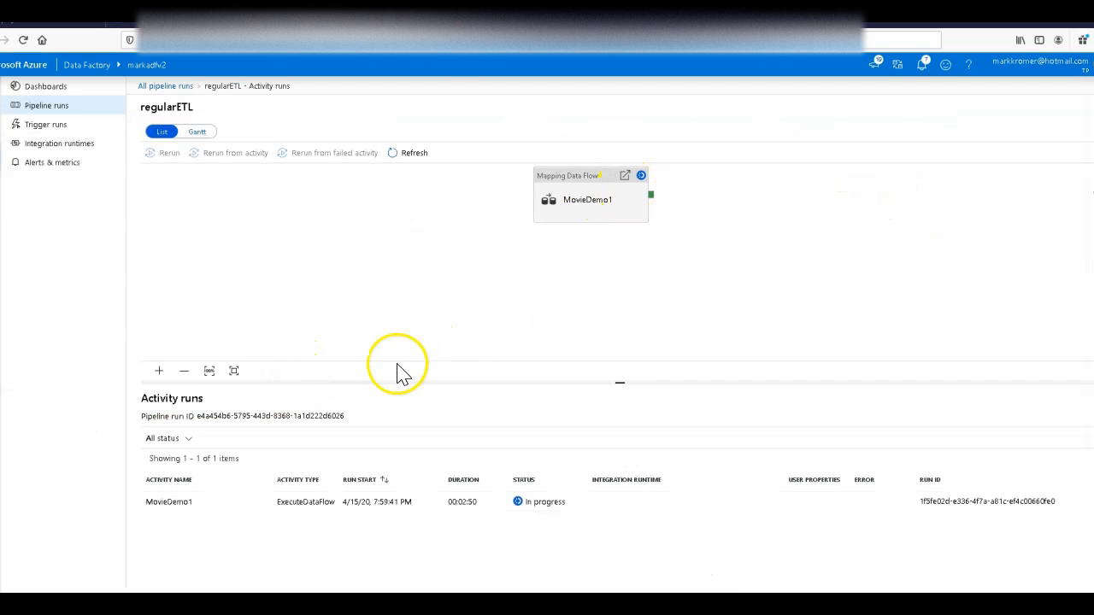
click(395, 152)
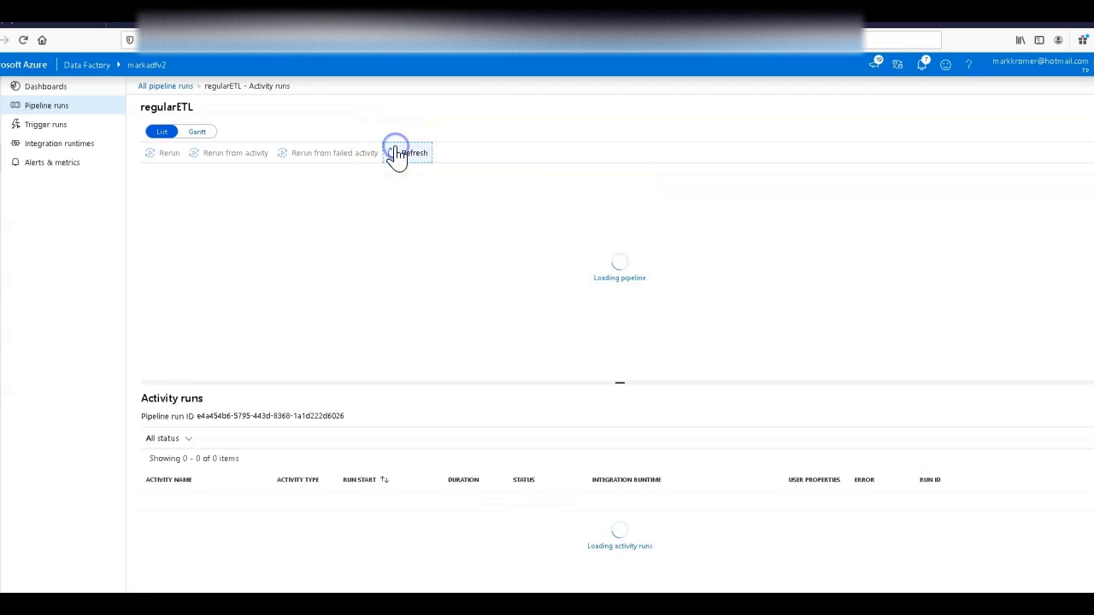
click(256, 502)
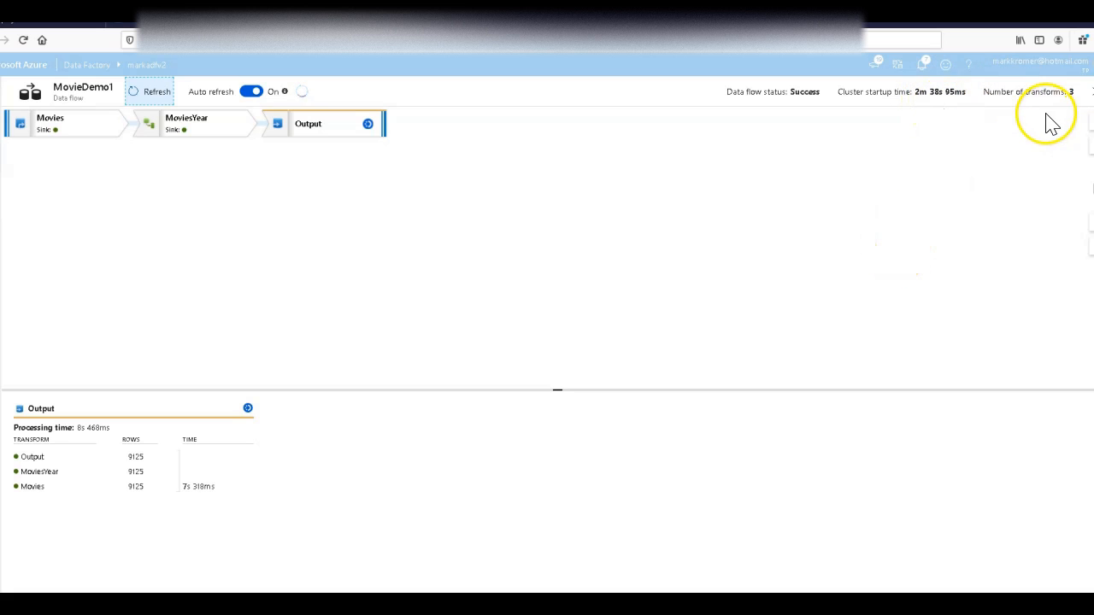
click(1092, 91)
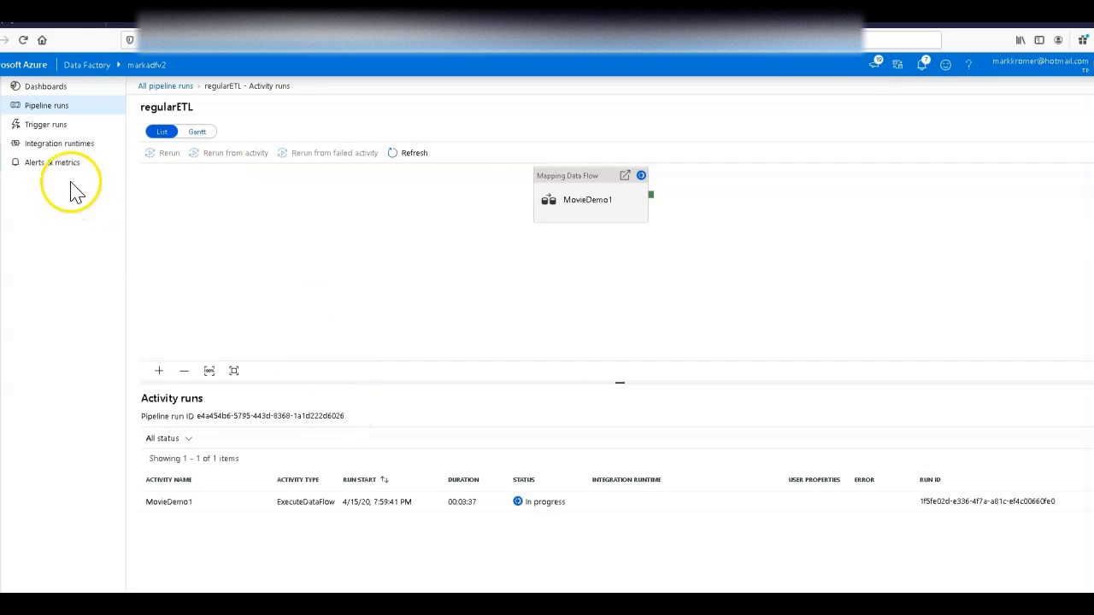
Step: Trigger another on-demand run of regularETL and open its MovieDemo1 execution details to check the cluster startup time
click(5, 137)
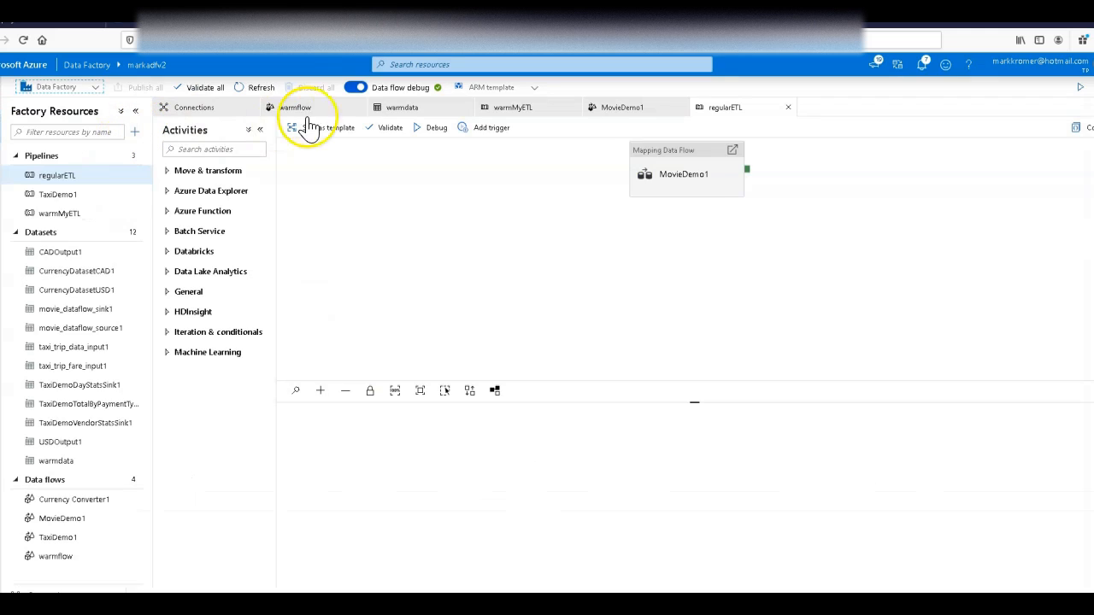
drag(718, 156, 604, 195)
click(490, 130)
click(941, 139)
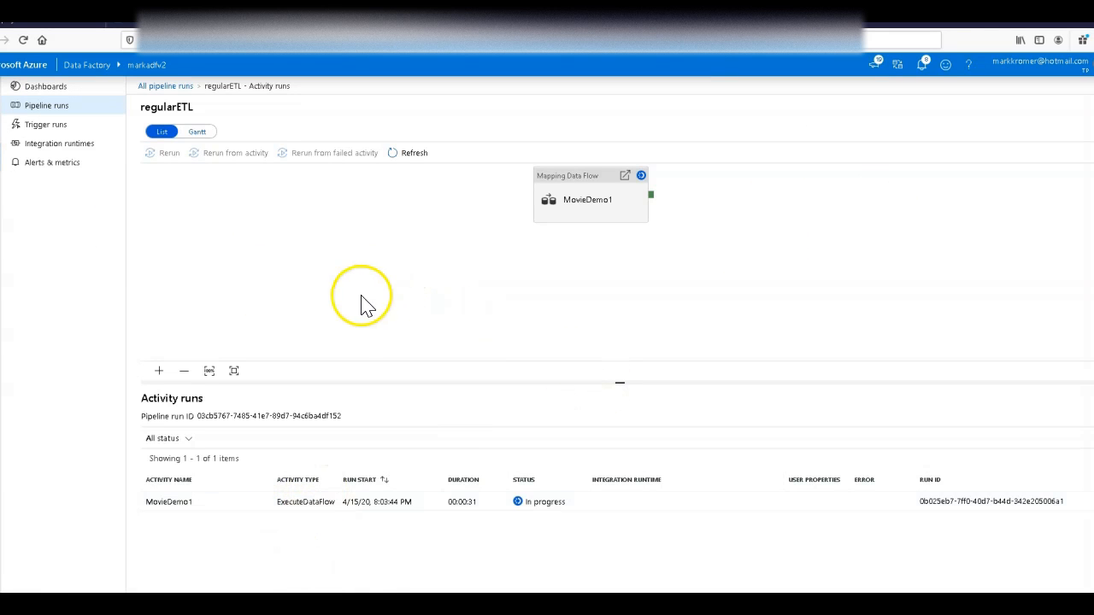
click(625, 176)
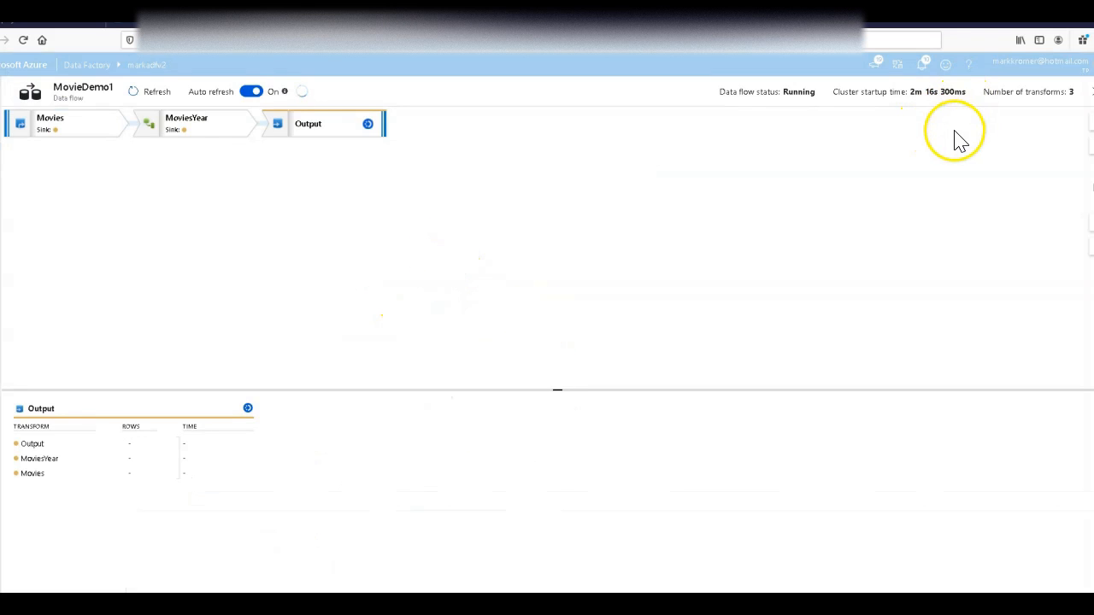